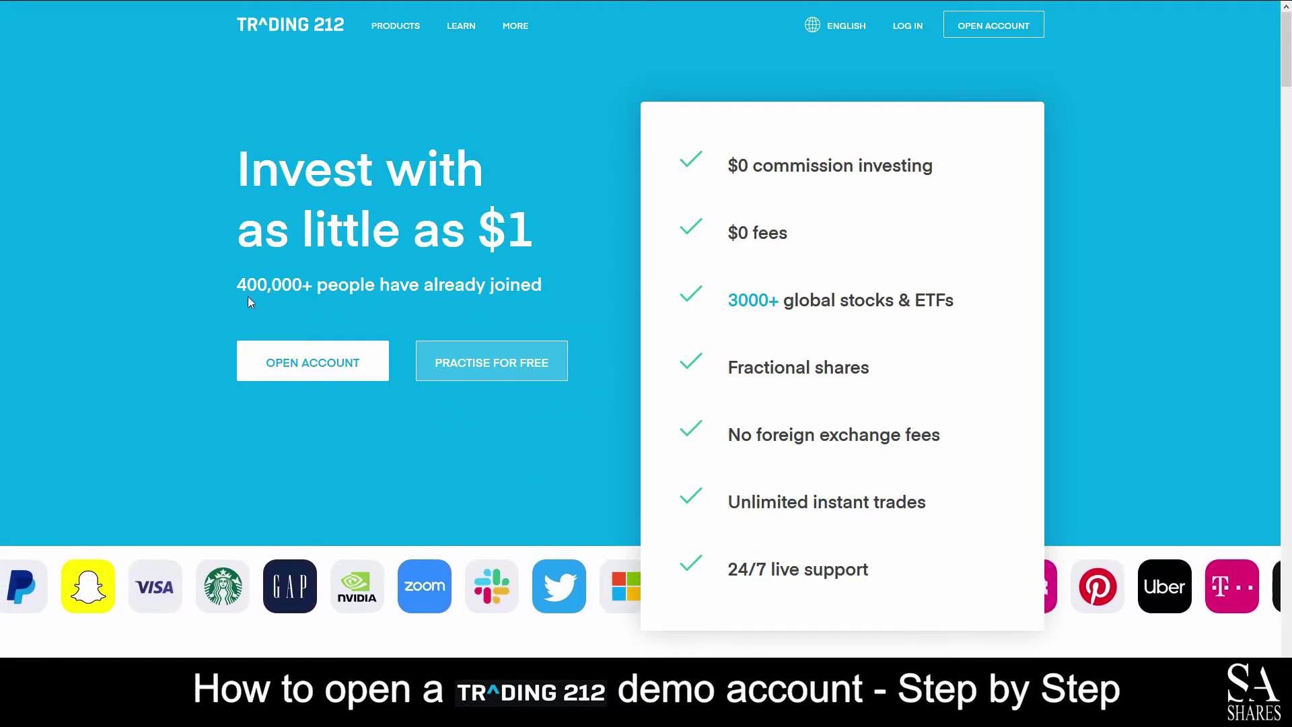
- Start a free practice account with Trading 212 CFD and skip the introductory tutorial
click(496, 370)
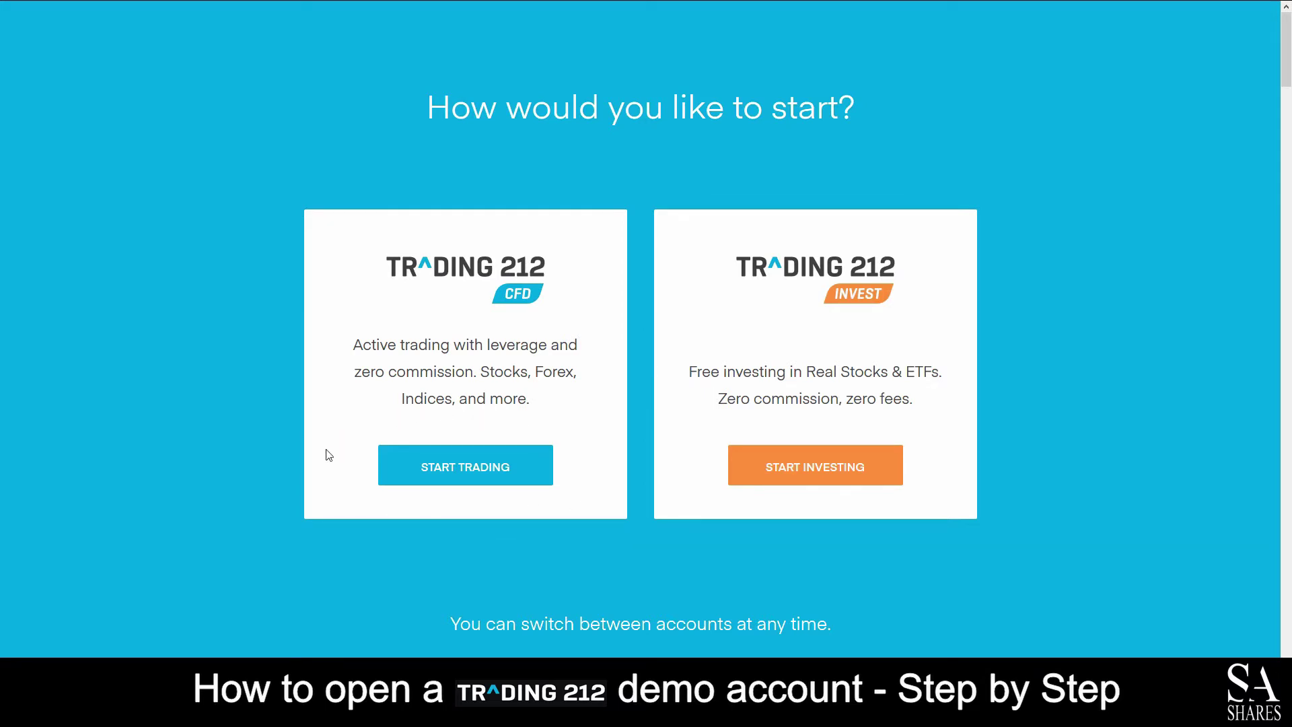
click(467, 467)
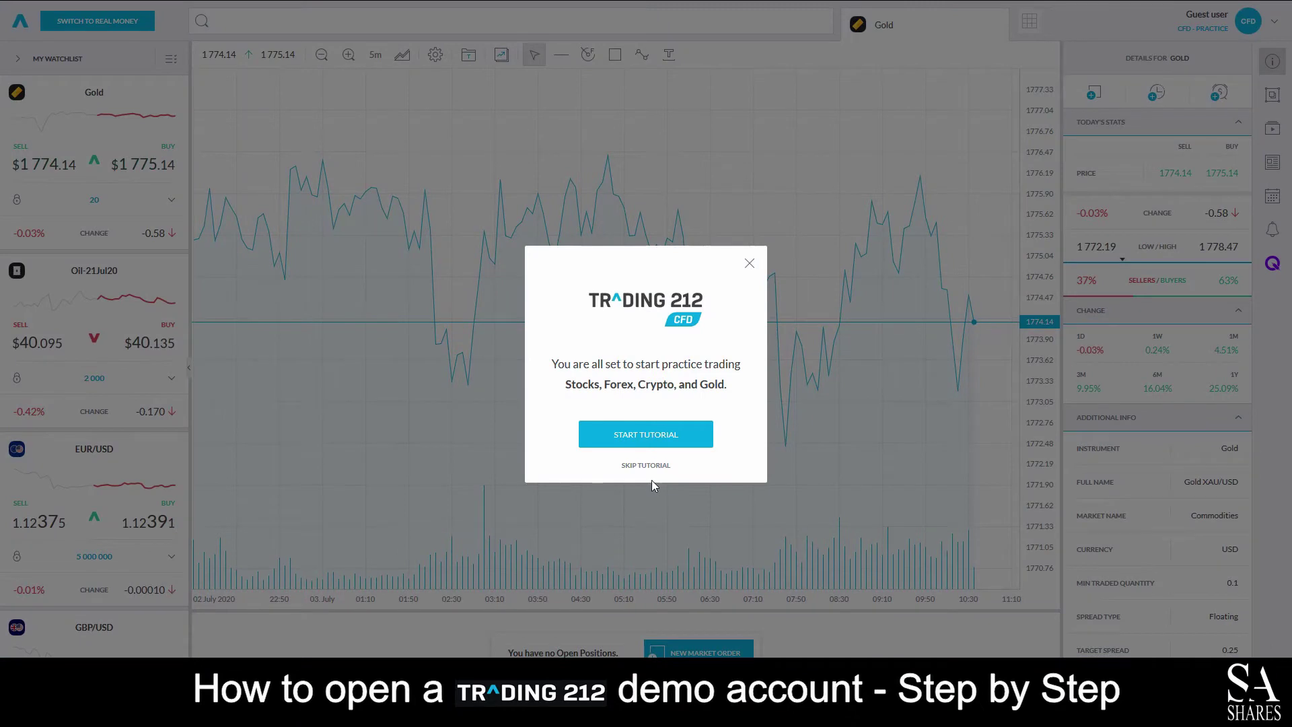
click(648, 467)
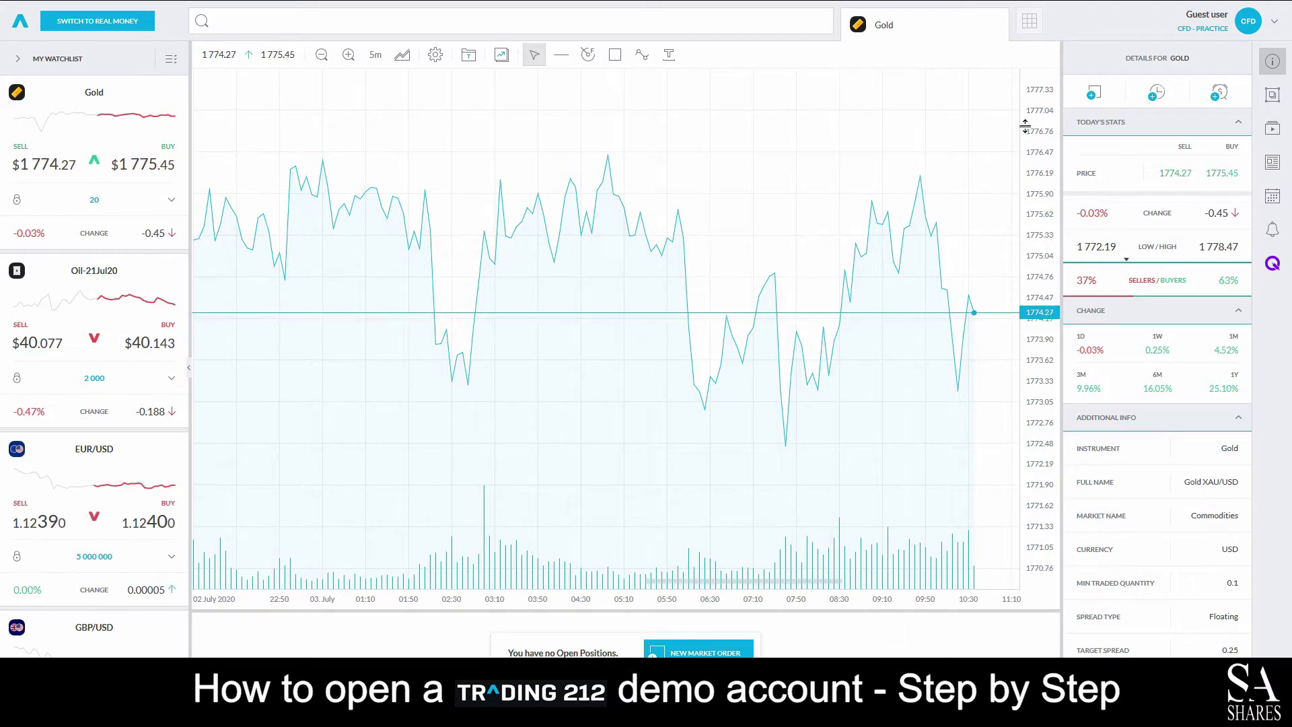
- Try the Bar chart type on the Gold chart, and settle on Candlestick
click(402, 57)
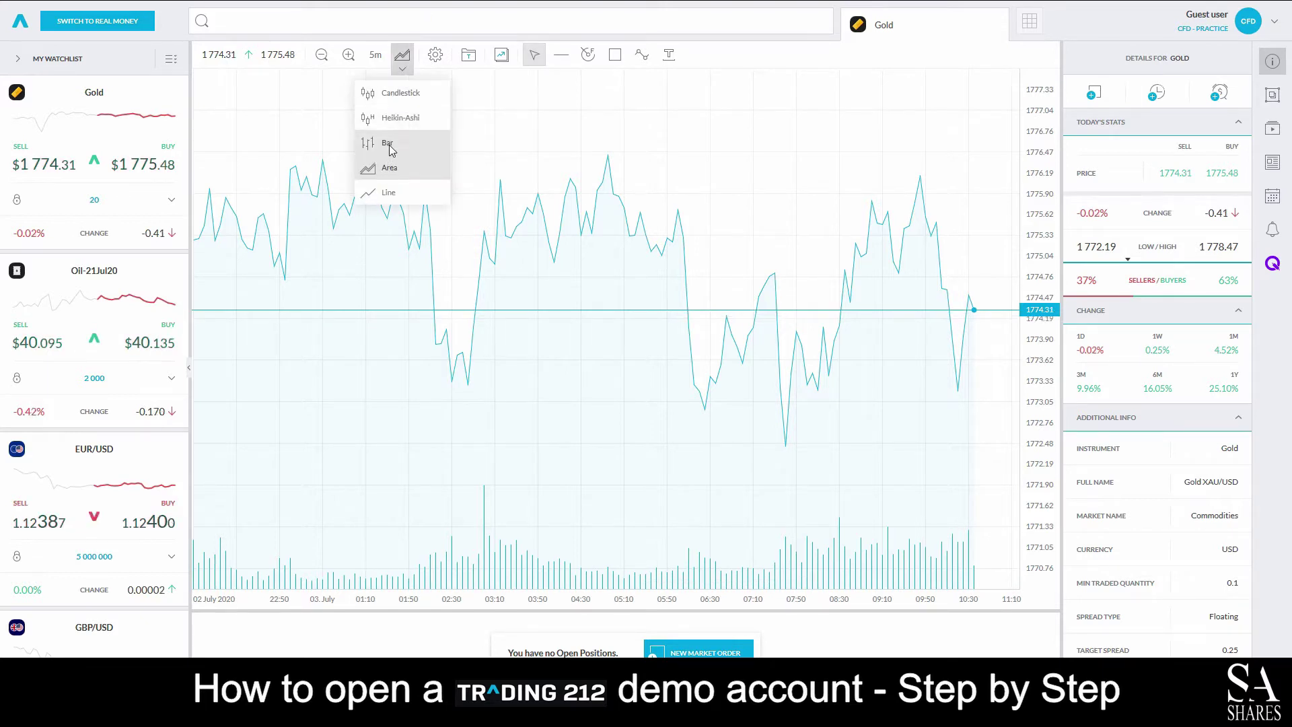
click(387, 142)
click(401, 55)
click(399, 92)
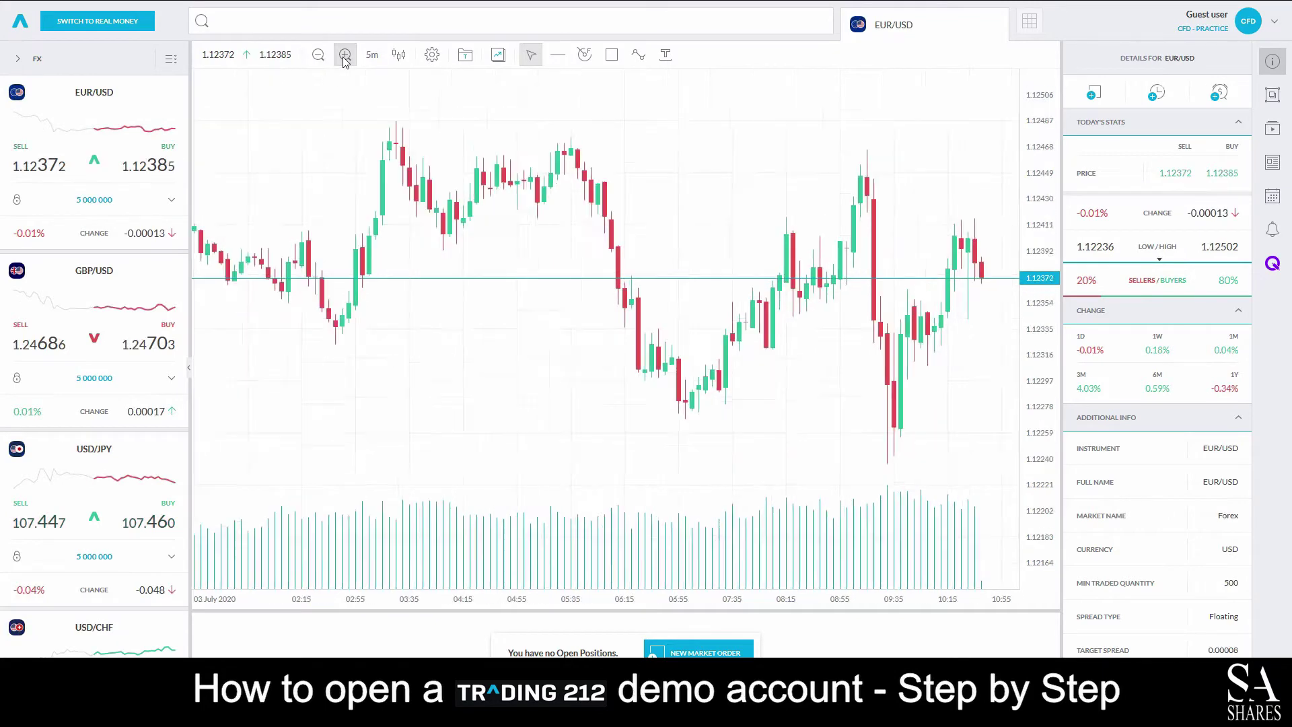
- Examine the EUR/USD candlestick chart at closer and wider zoom levels
click(344, 55)
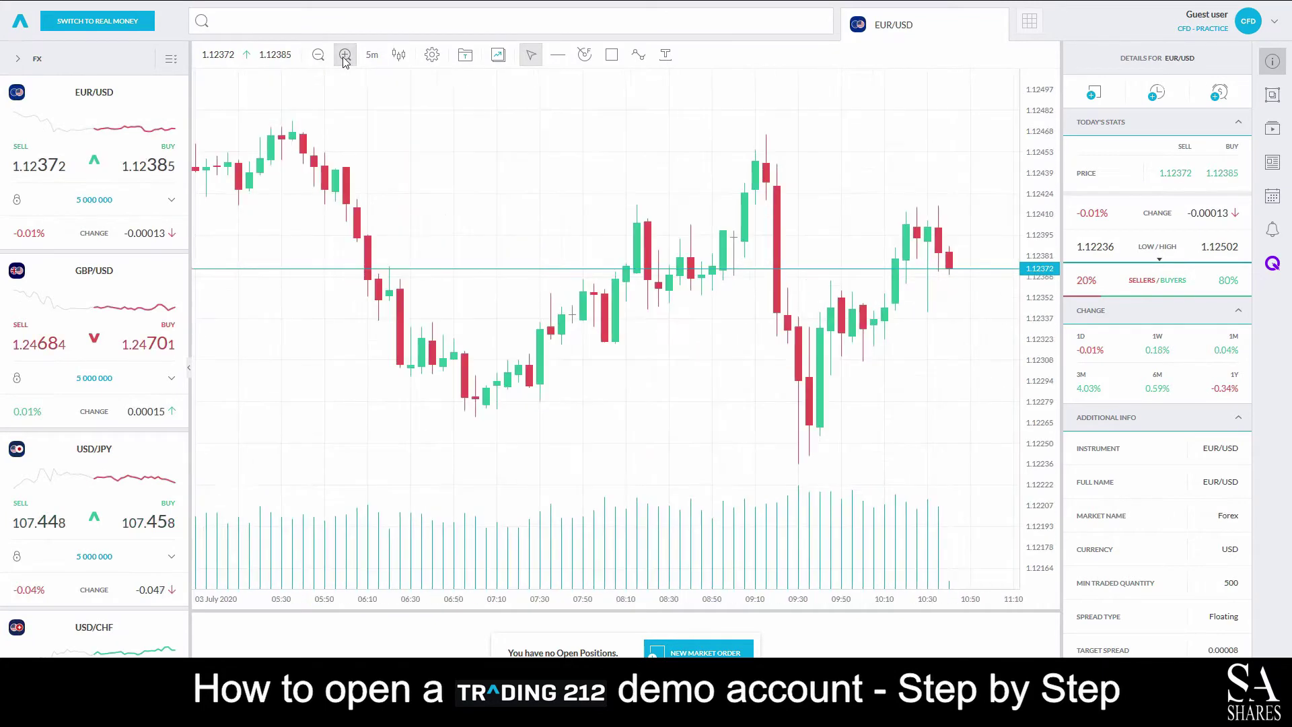
click(345, 55)
click(345, 55)
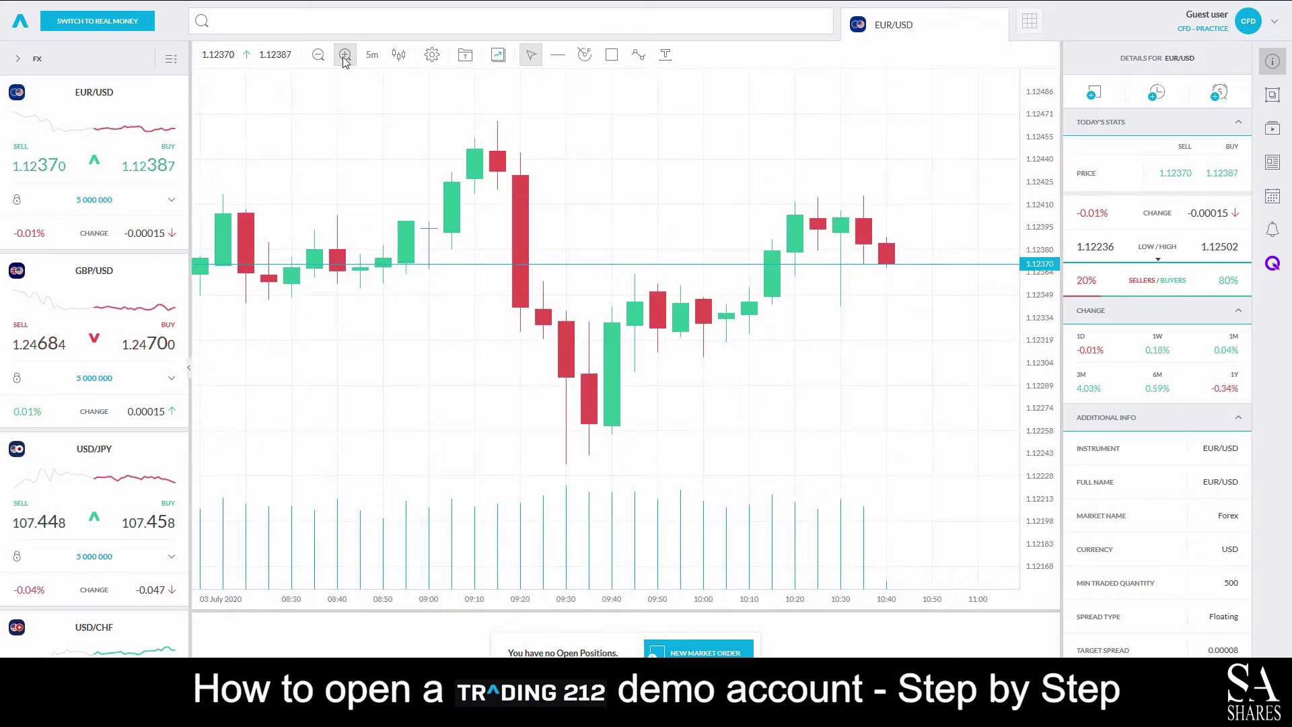
click(317, 55)
click(317, 55)
click(317, 55)
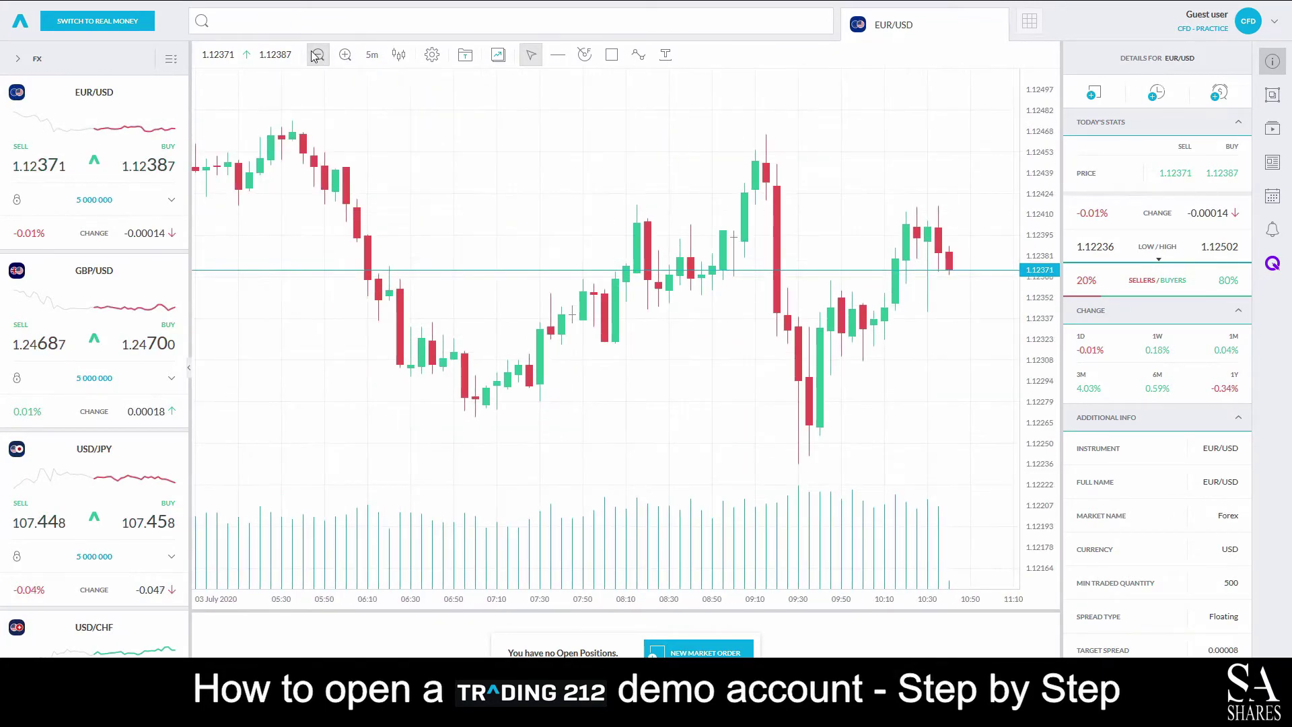
click(317, 55)
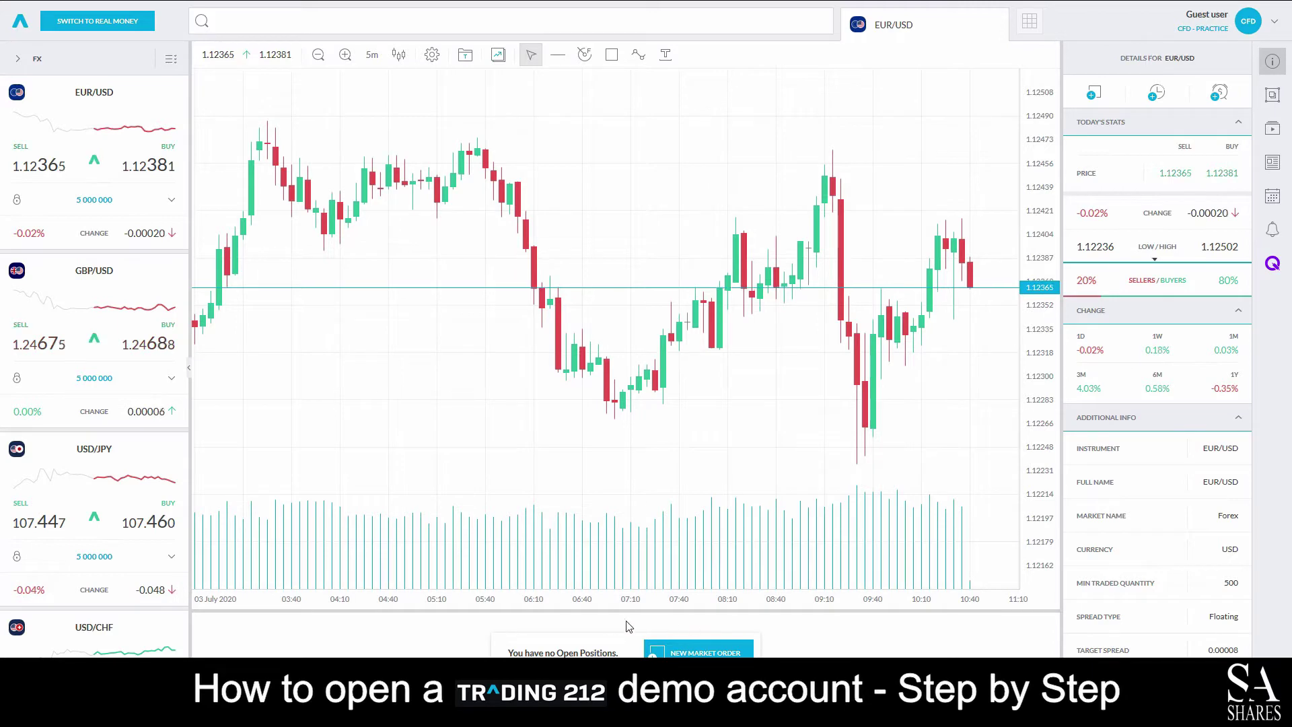
- Start a new market order and search for EUR/USD as its instrument, picking it from the results
click(693, 652)
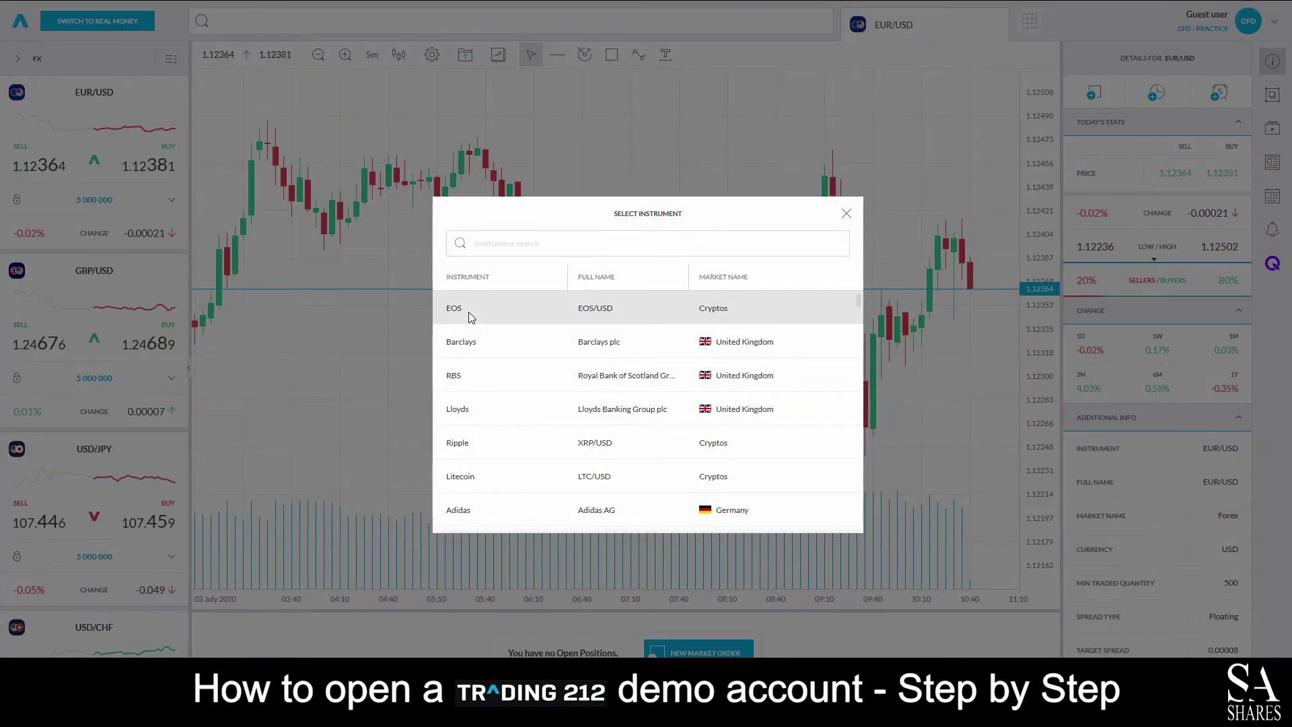
click(512, 248)
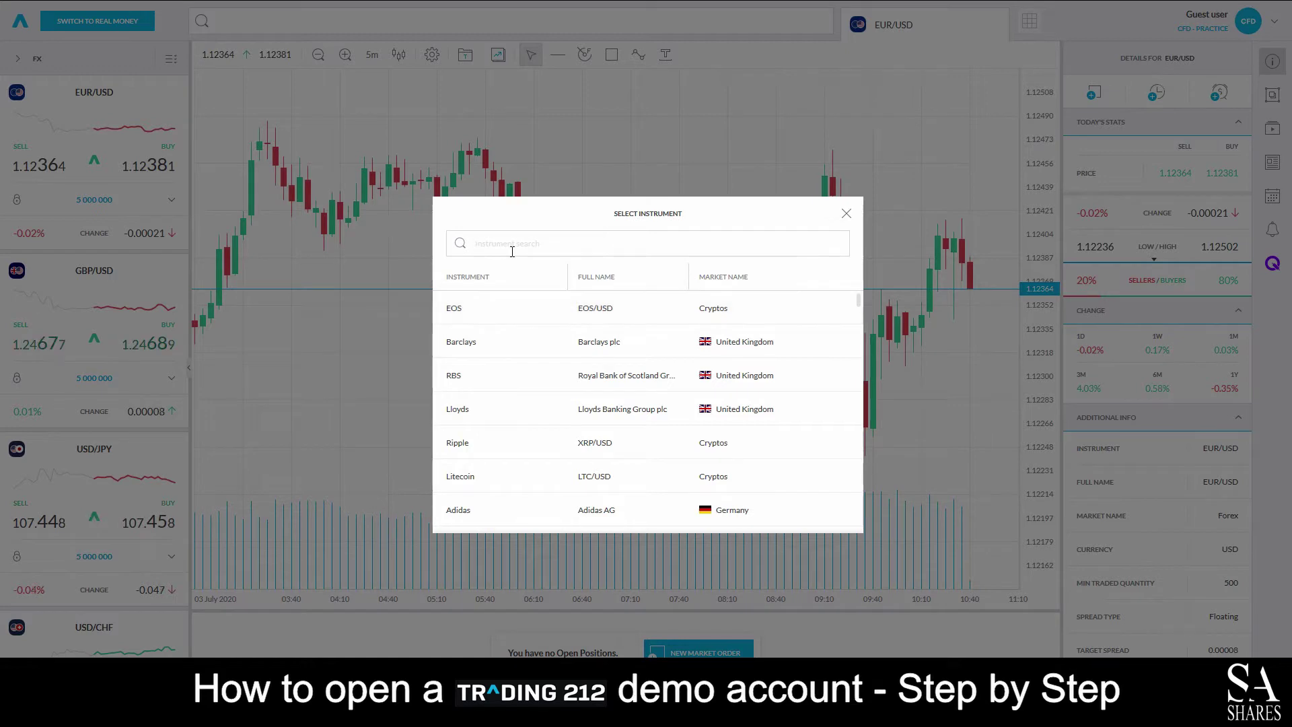
text(EUR/USD)
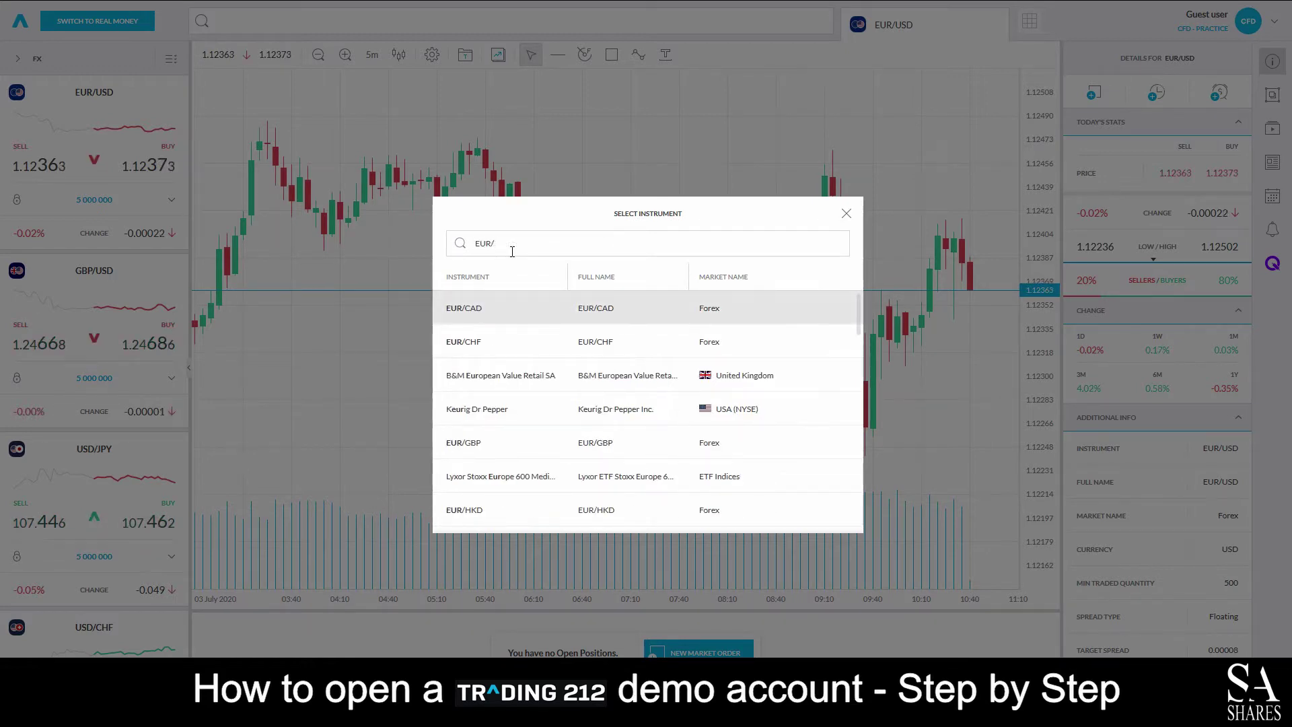
click(534, 307)
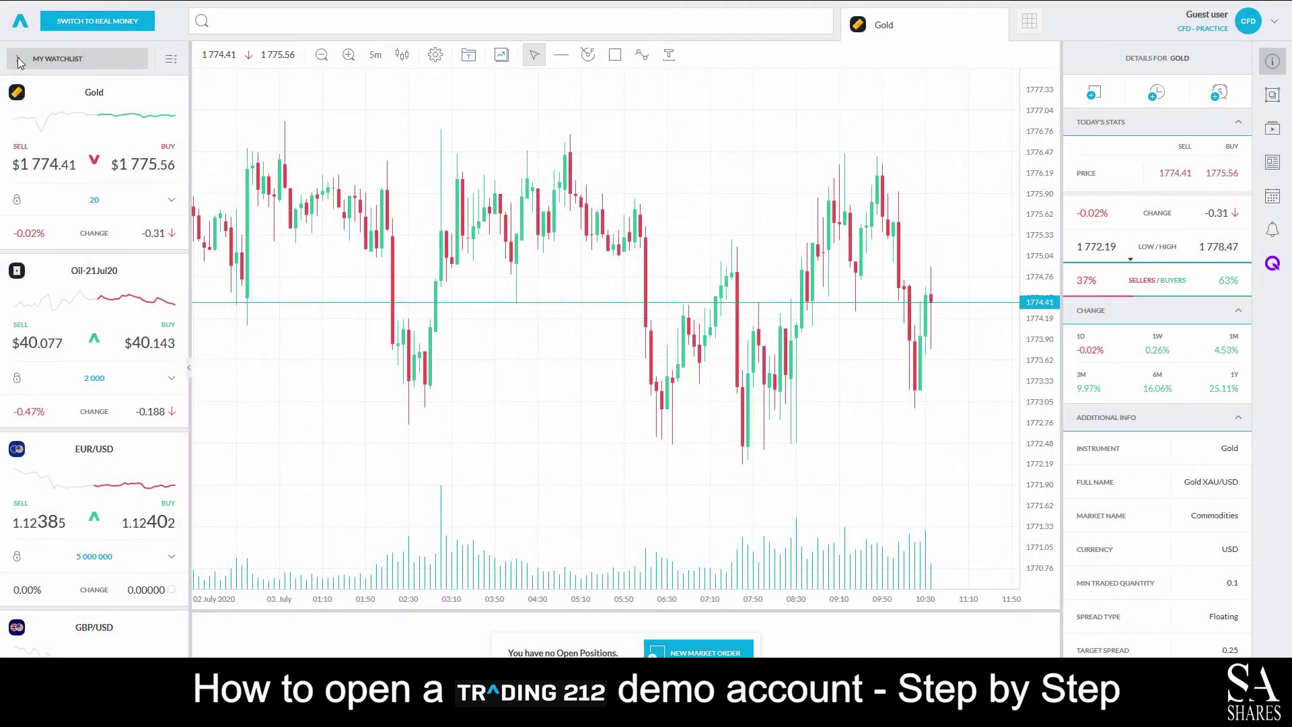
- Switch to the FX watchlist, open the EUR/USD chart from it, and collapse the list of watchlists
click(20, 60)
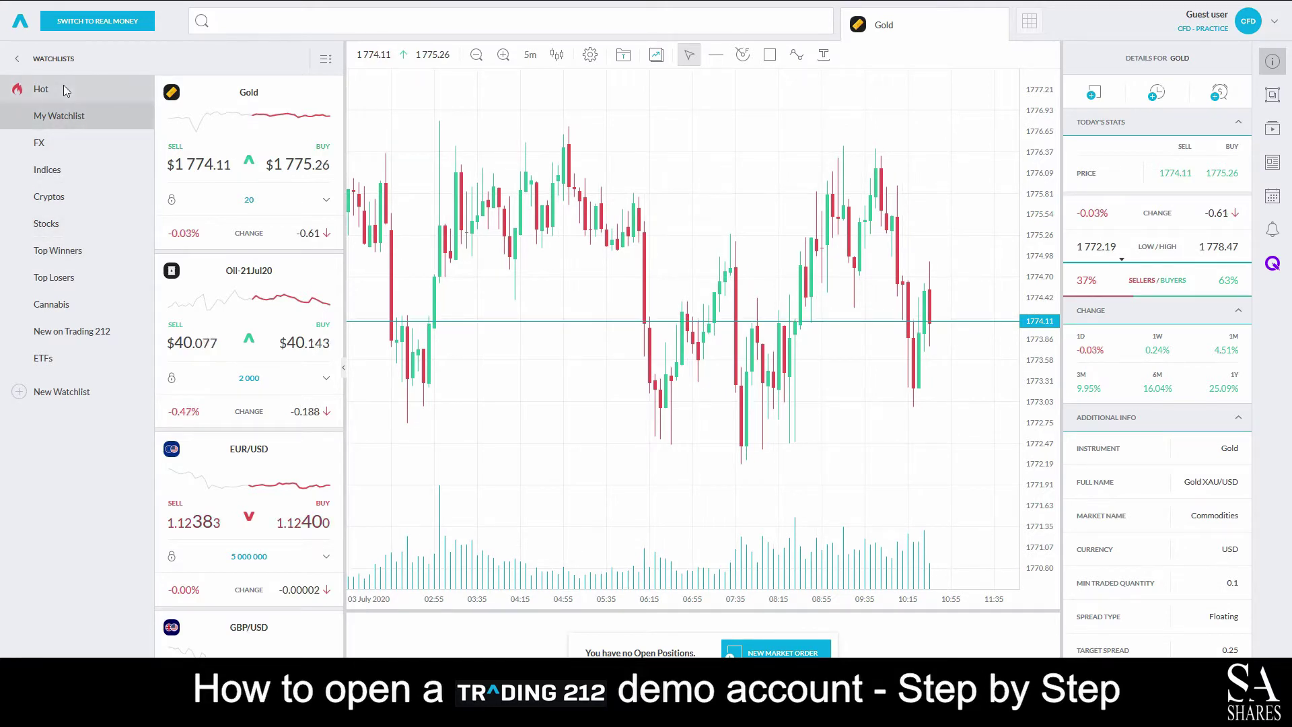
click(52, 151)
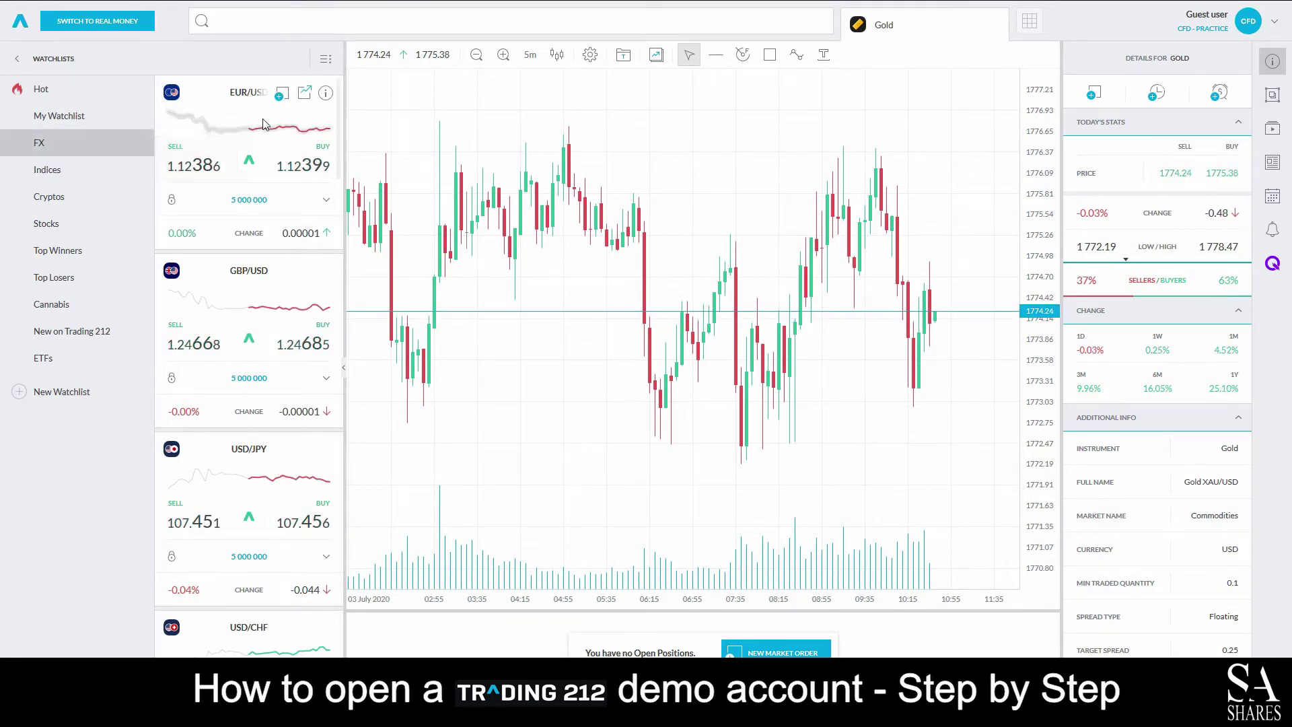
mouse_move(273, 213)
mouse_move(278, 276)
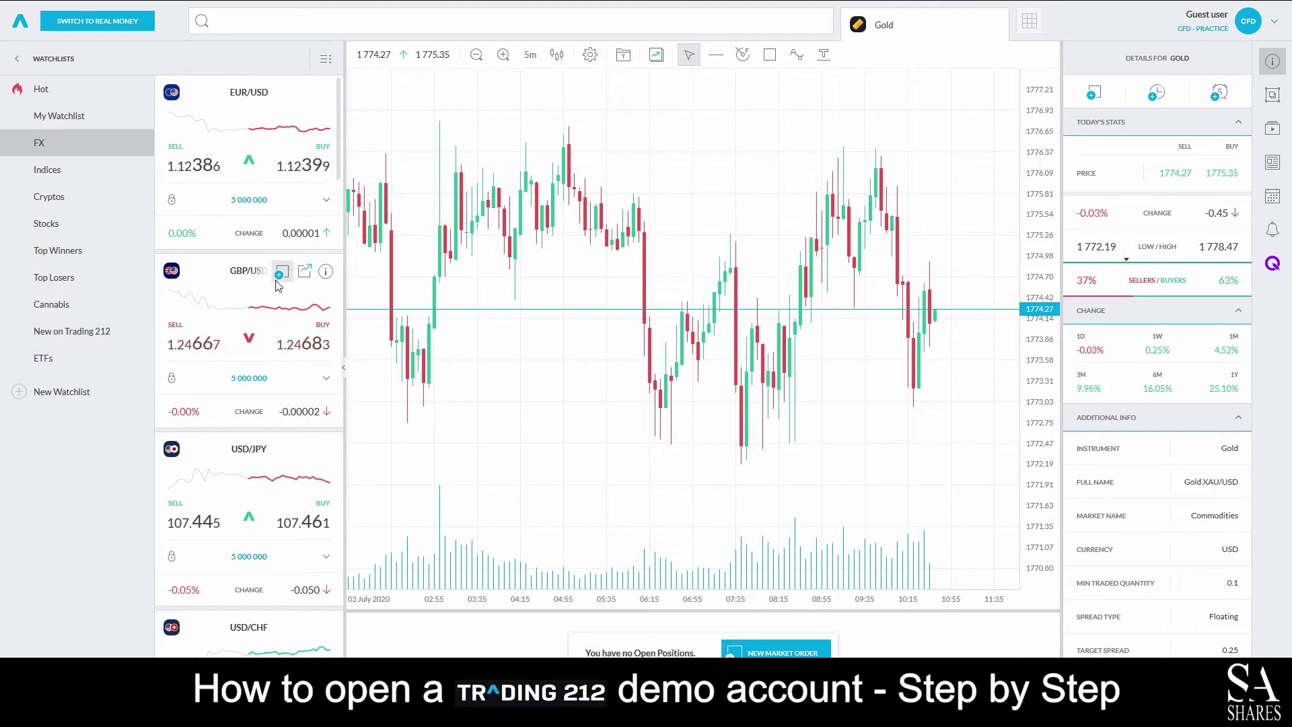
mouse_move(304, 96)
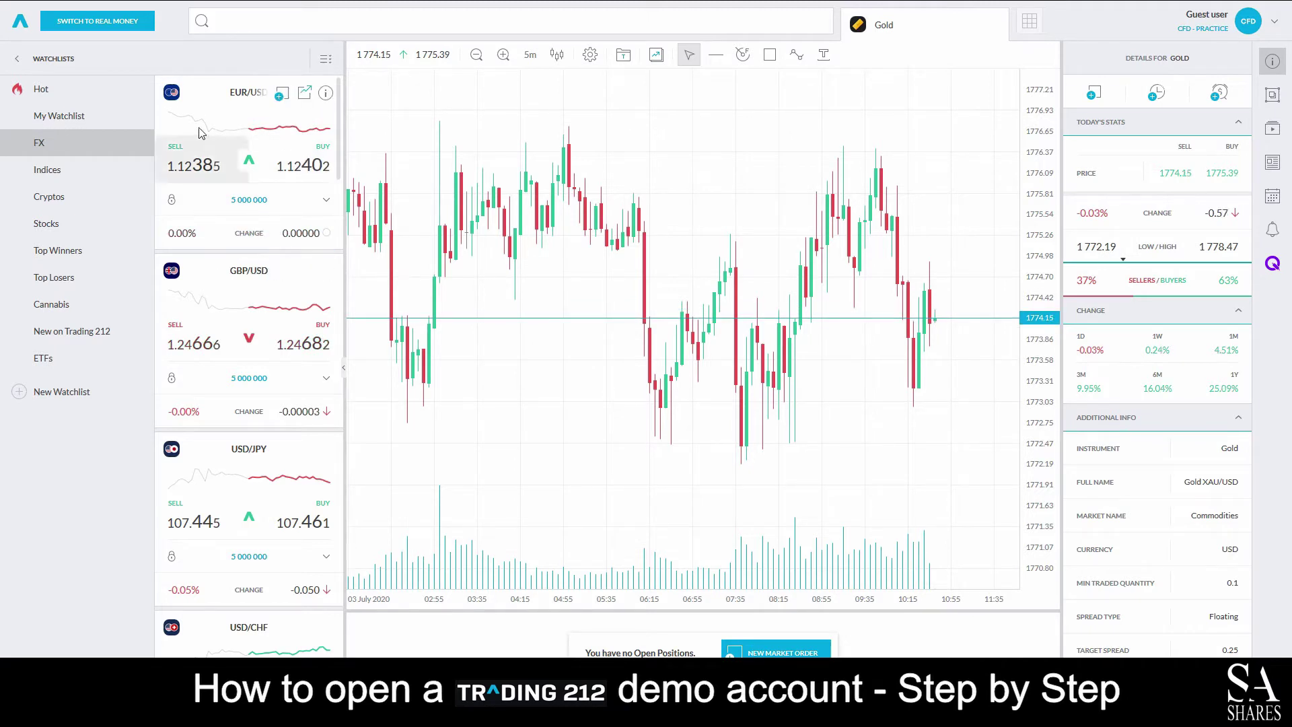
click(304, 96)
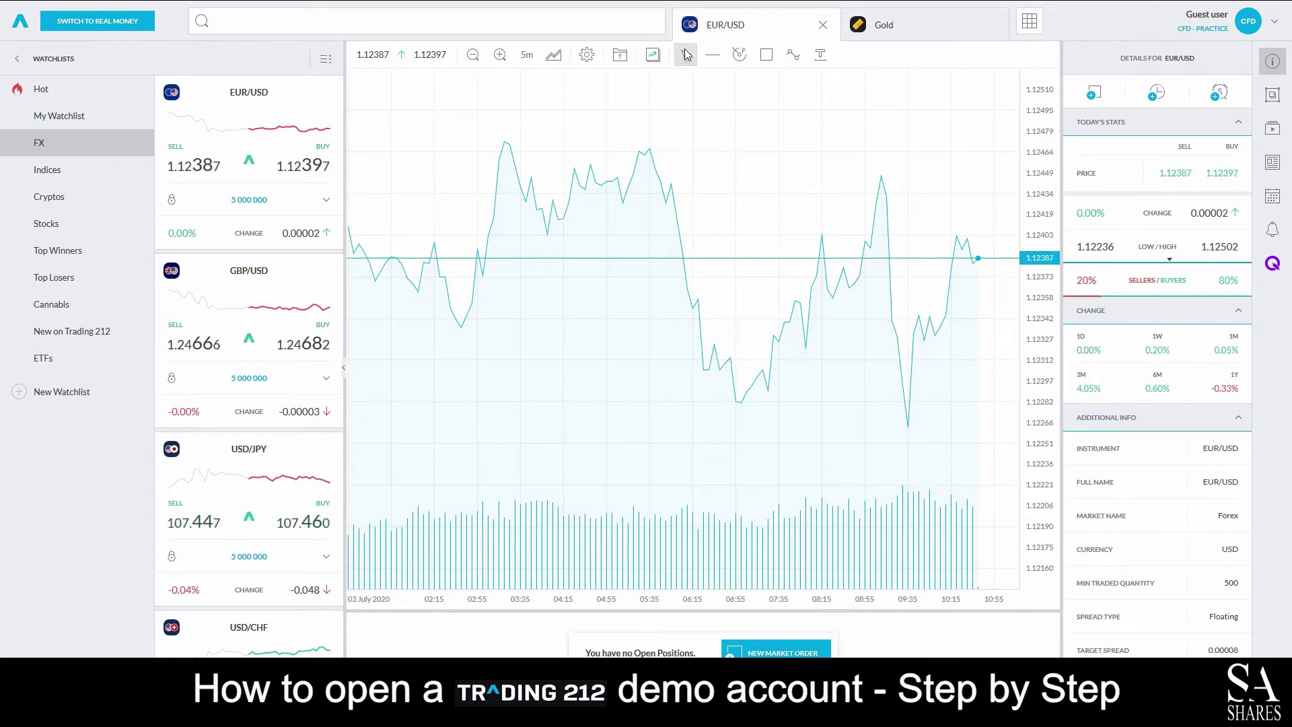
click(19, 60)
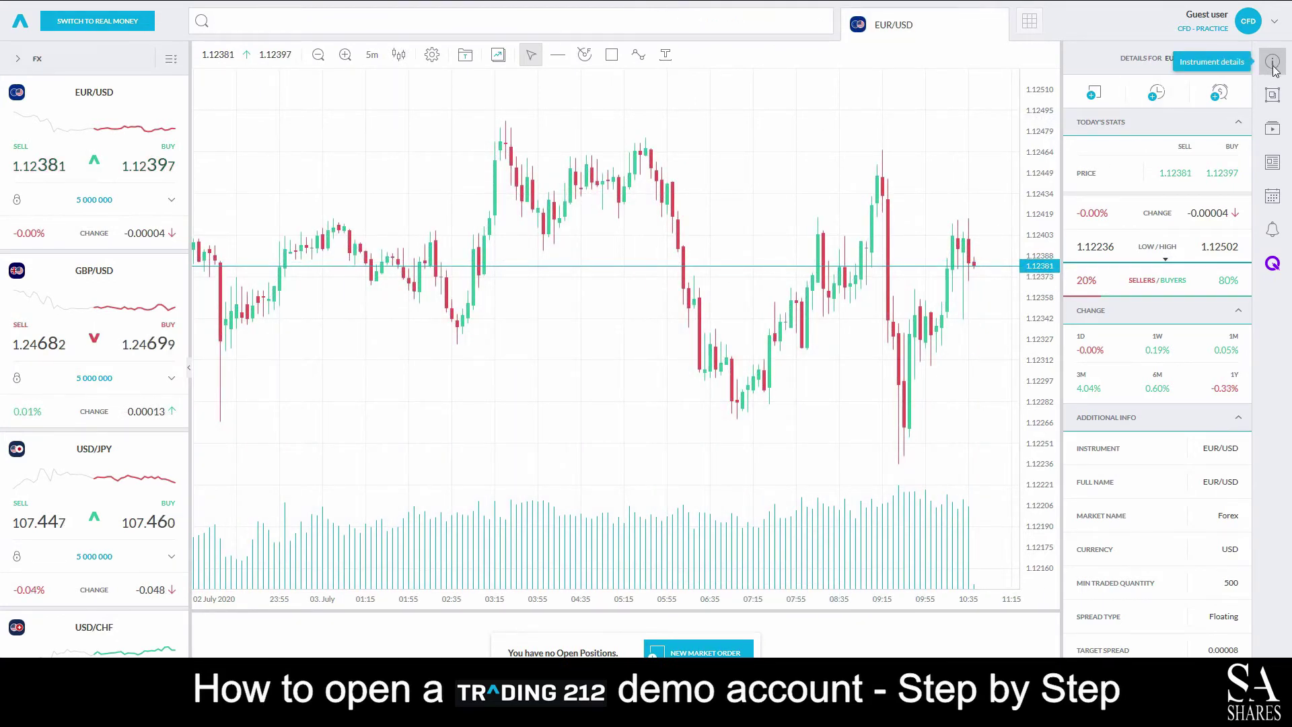
- Look through the chart and object manager, videos, news, calendar and the additional EUR/USD instrument details
click(1270, 105)
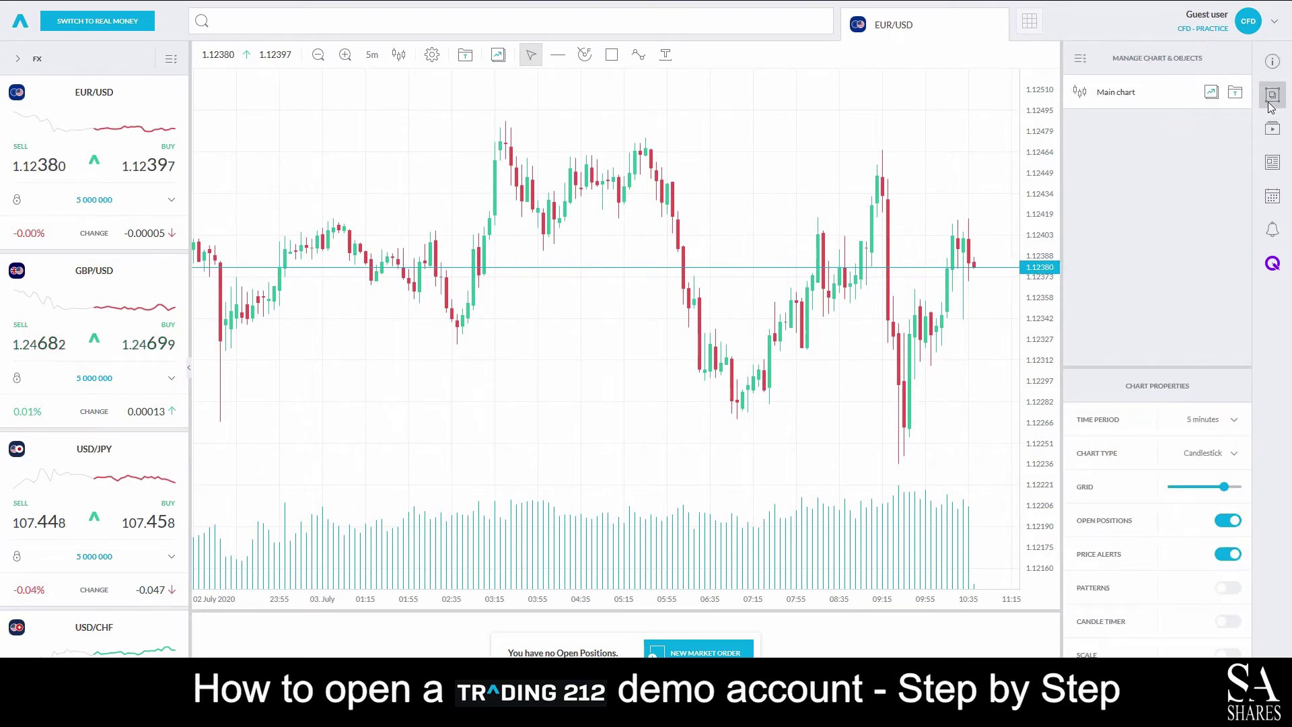
click(1272, 129)
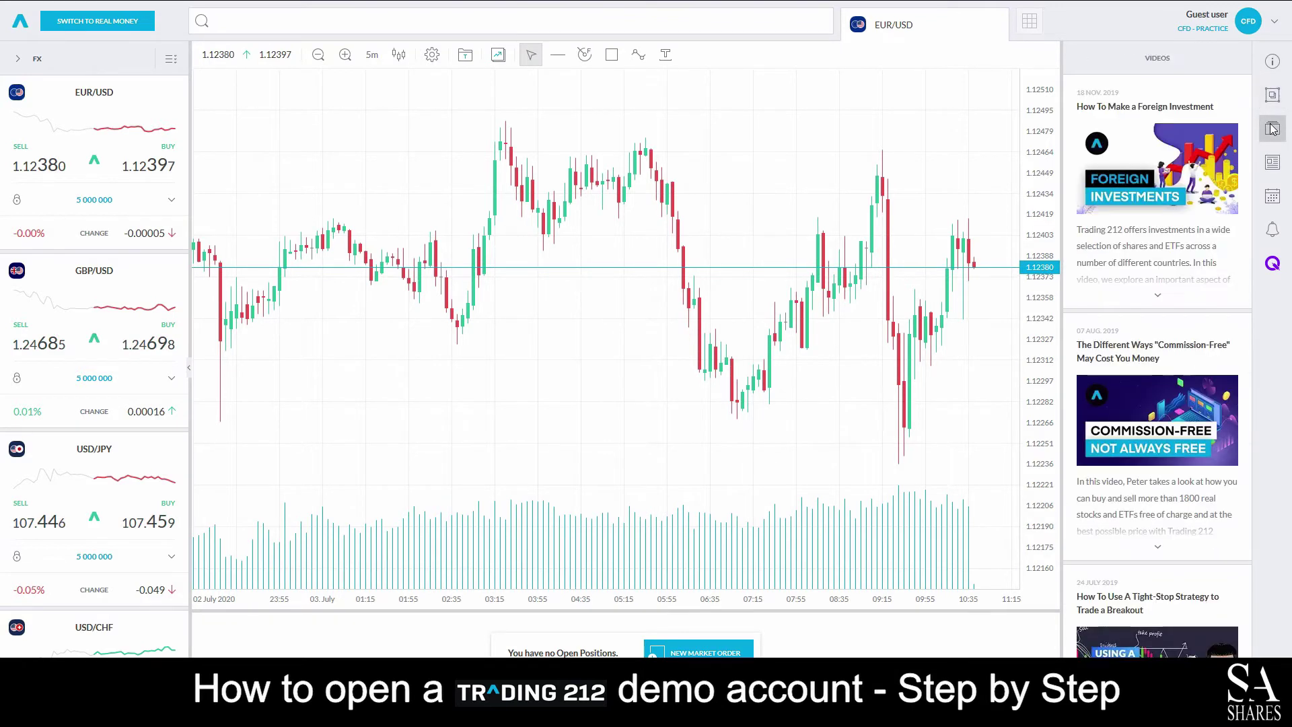
scroll(1211, 136, down, 3)
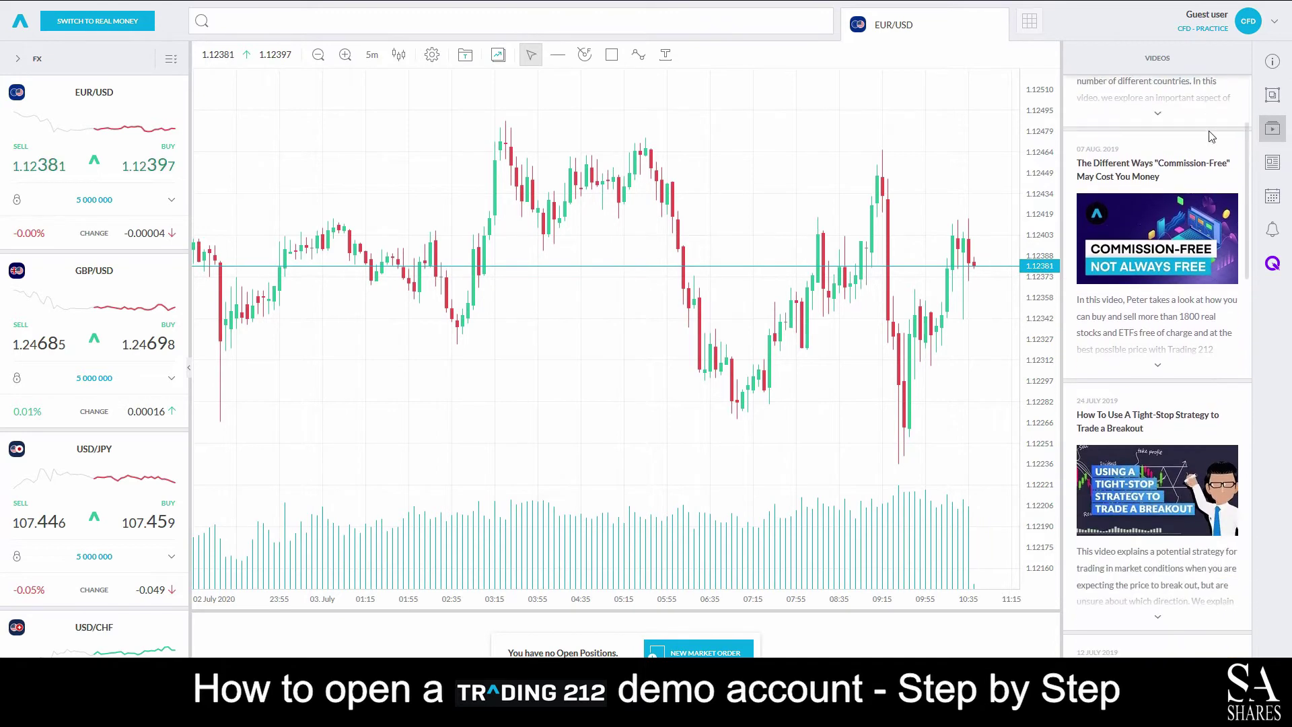
scroll(1211, 137, down, 5)
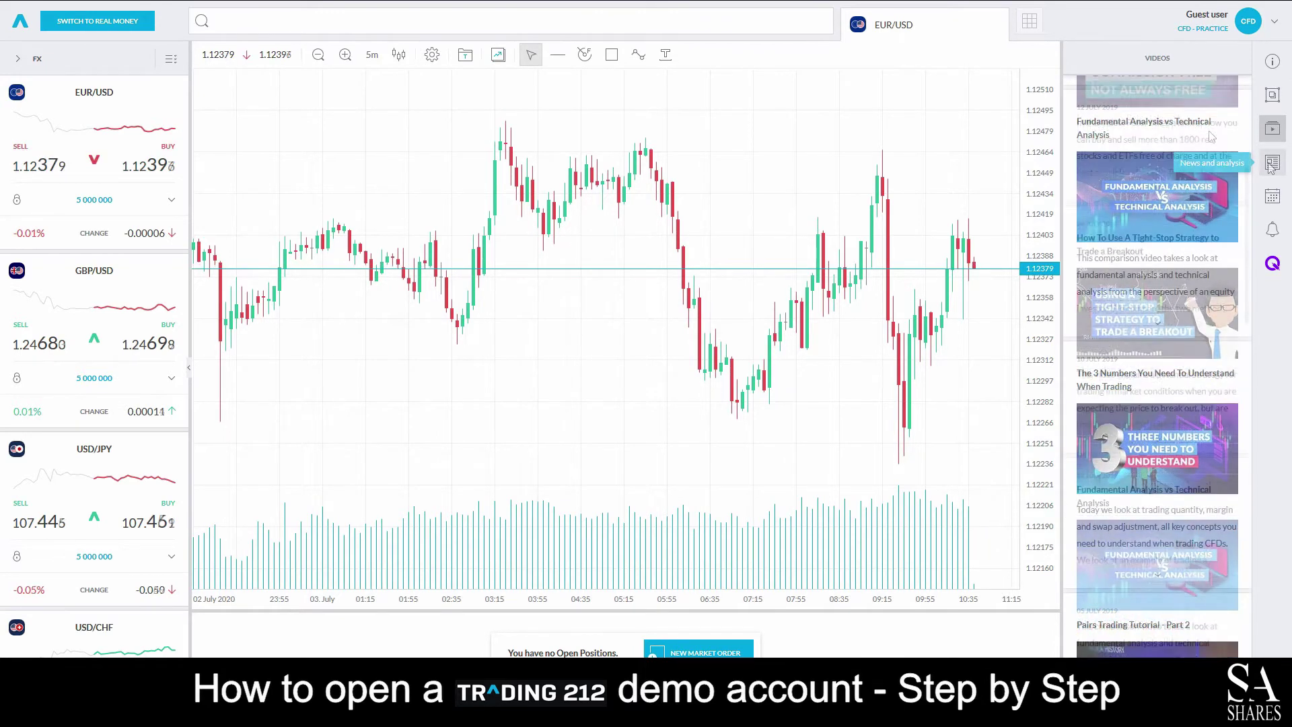
click(1271, 164)
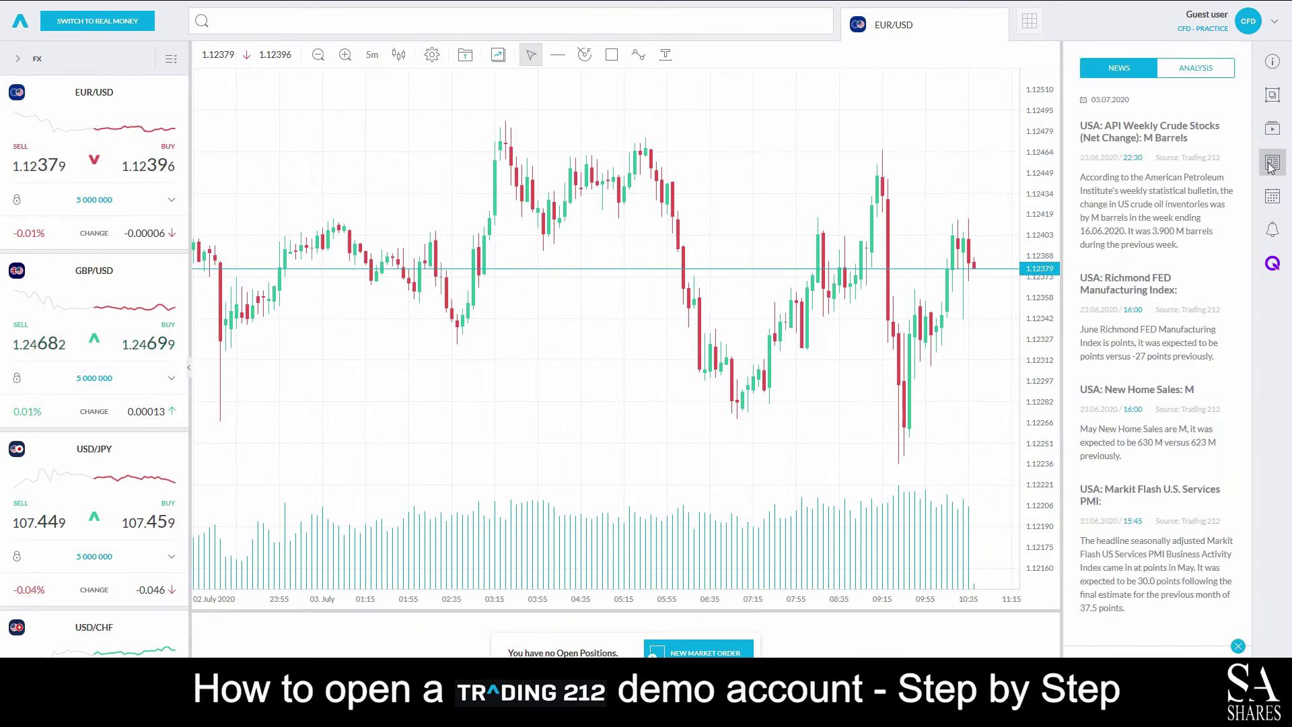
click(1272, 197)
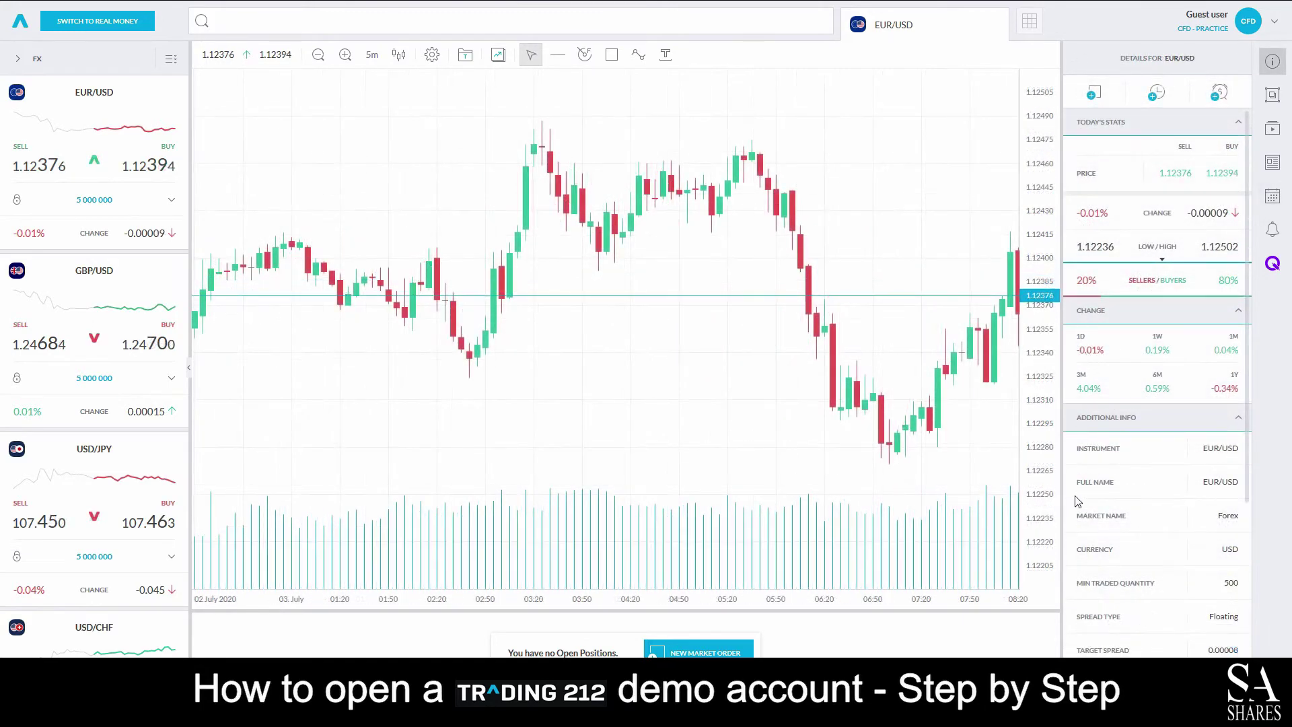
drag(1246, 429, 1225, 641)
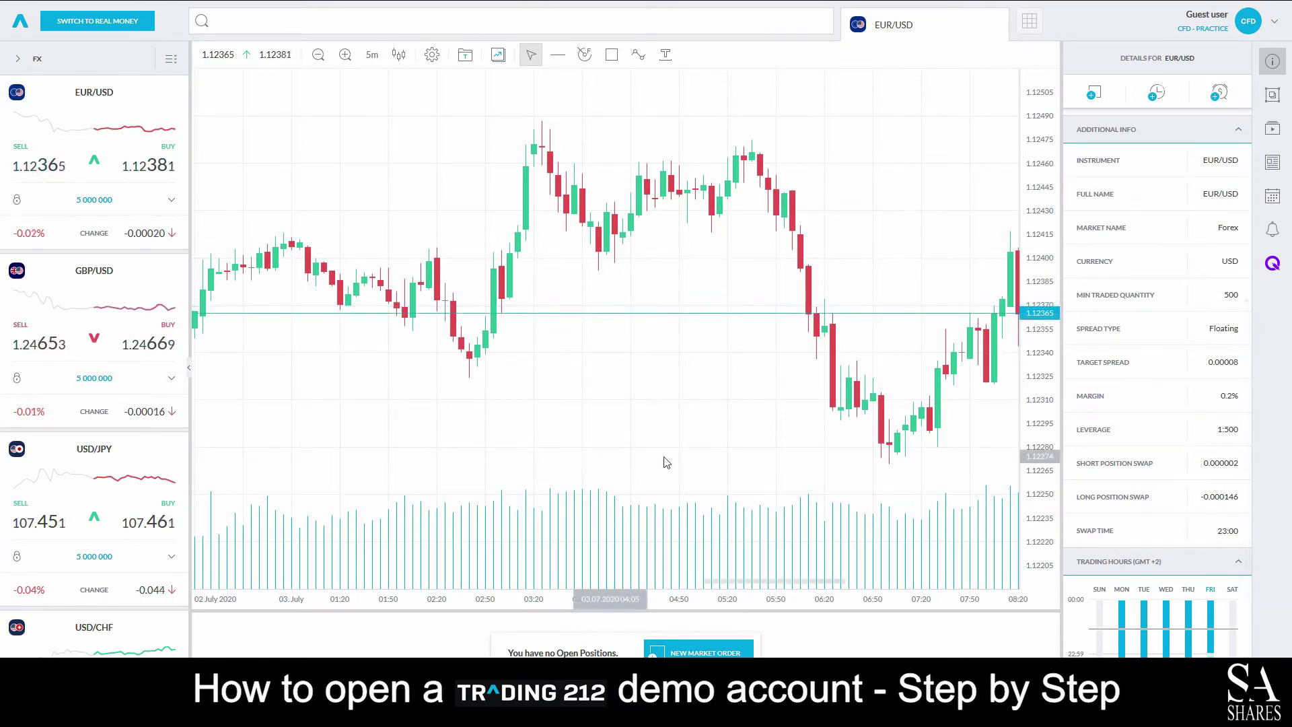
- Create a new watchlist named trading1
click(17, 62)
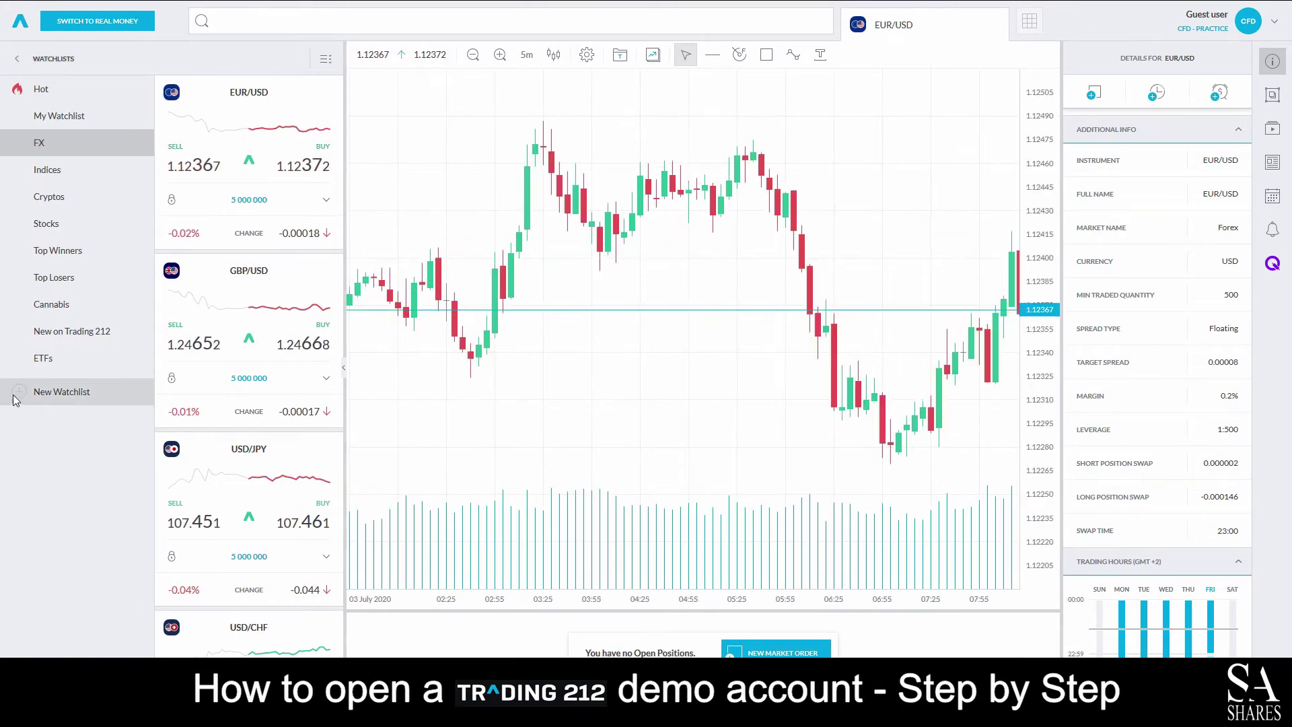
click(20, 394)
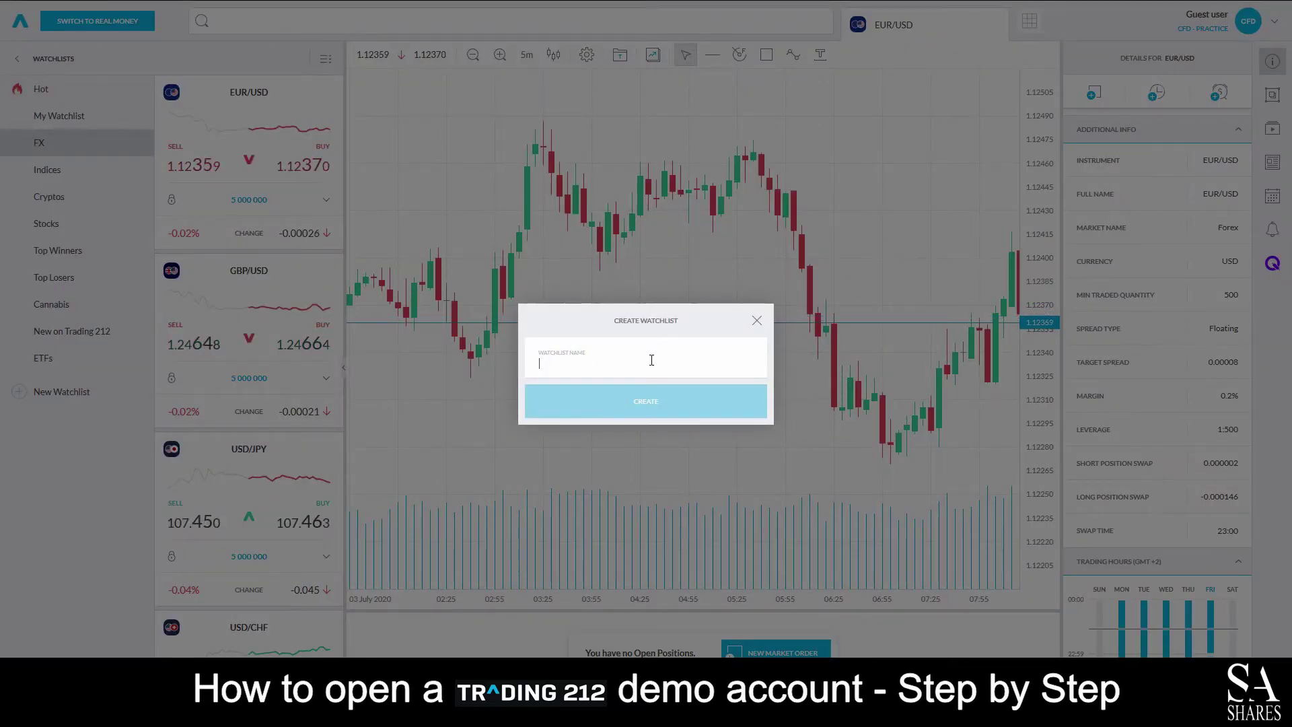
text(trading1)
key(Return)
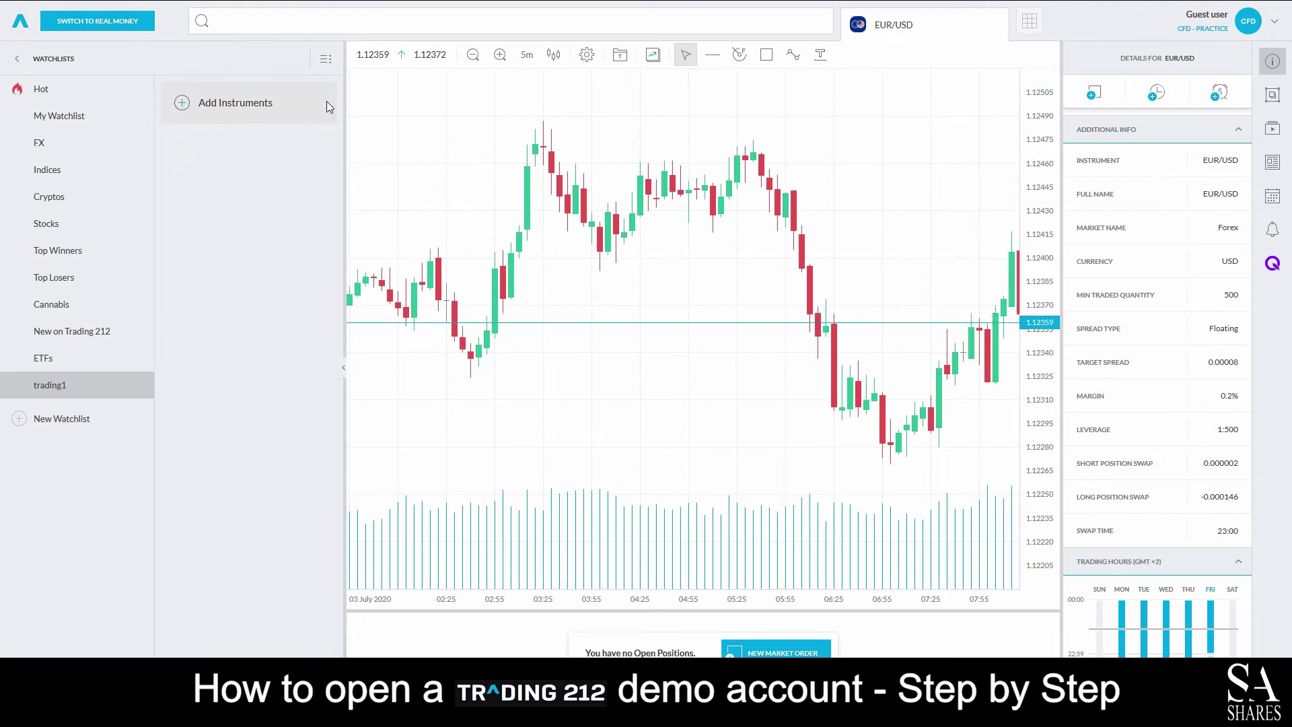
- Browse the instruments that can be added to the trading1 watchlist, narrowing them to the major currencies
click(235, 100)
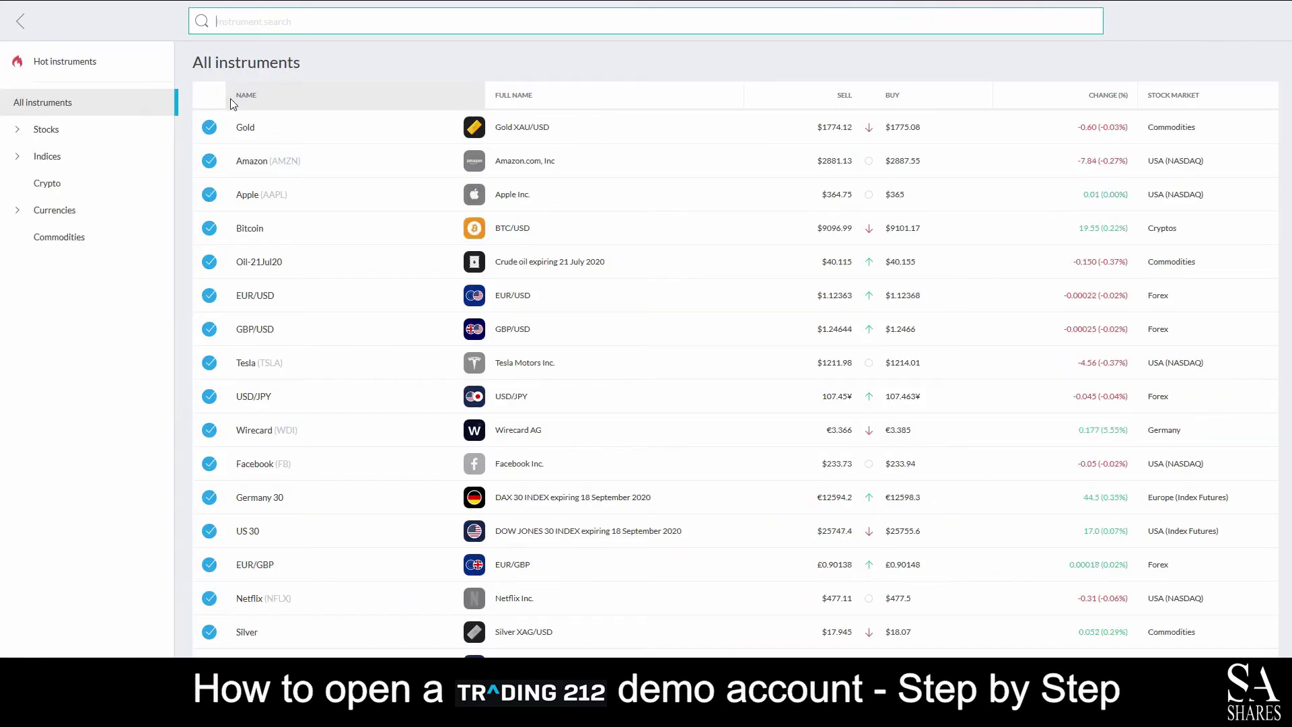
click(52, 158)
click(59, 209)
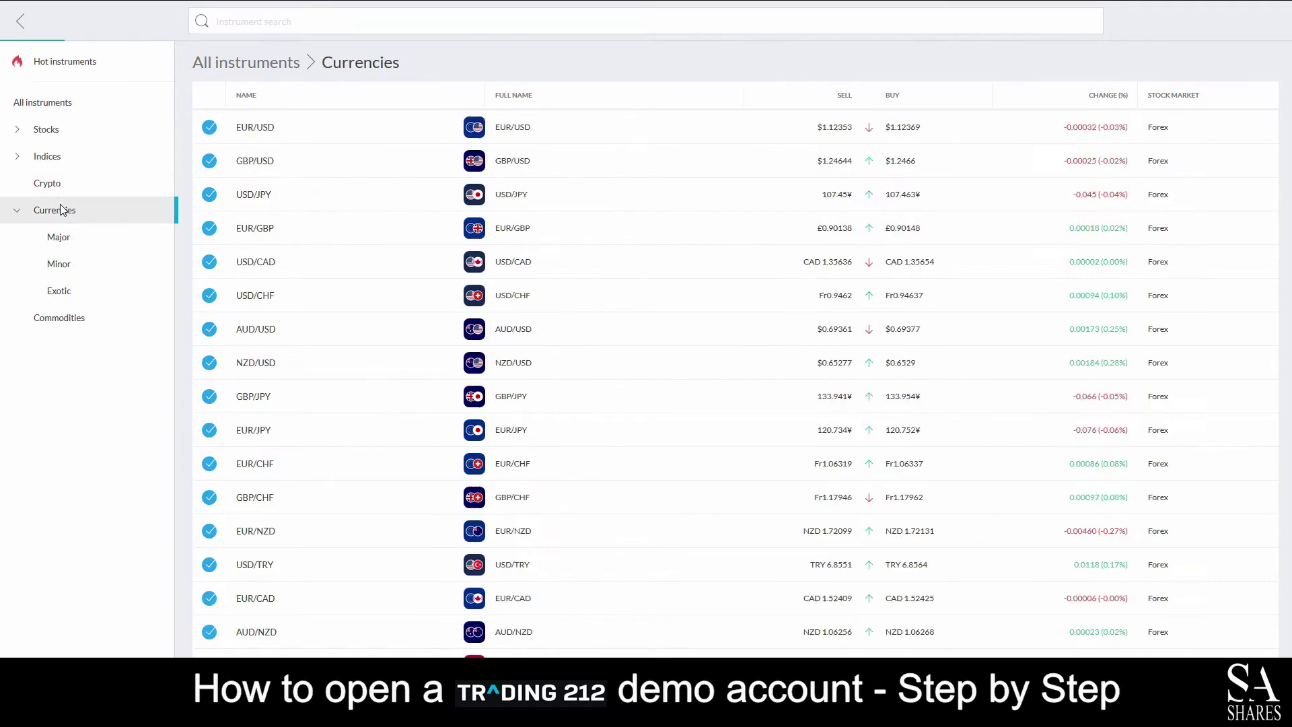
click(66, 244)
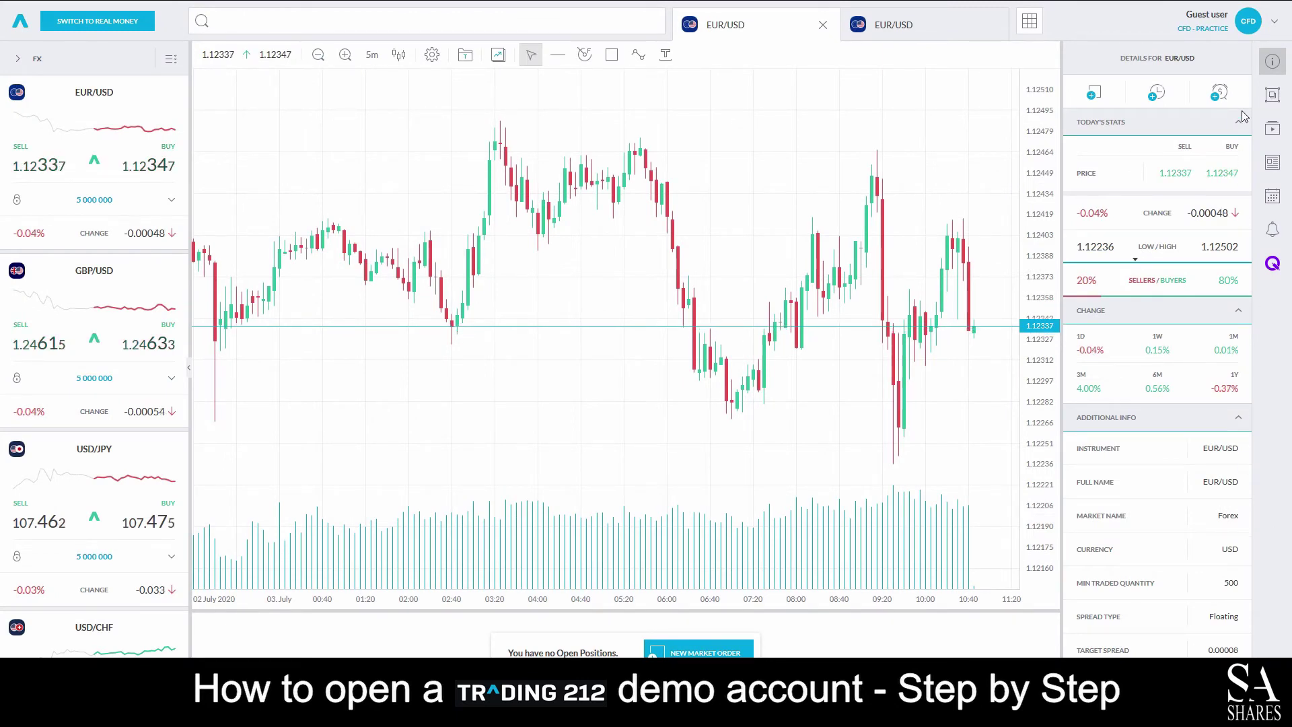
- Open the help centre from the guest user's account options
click(1269, 31)
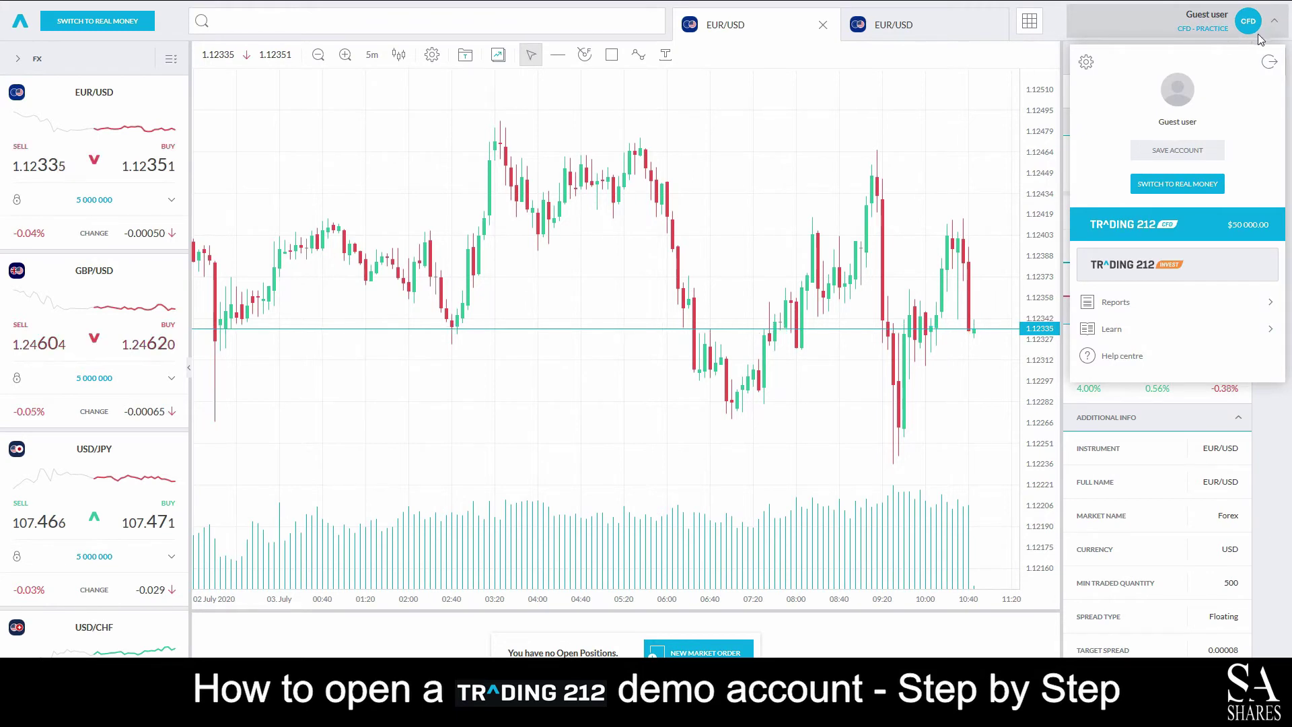
click(1120, 358)
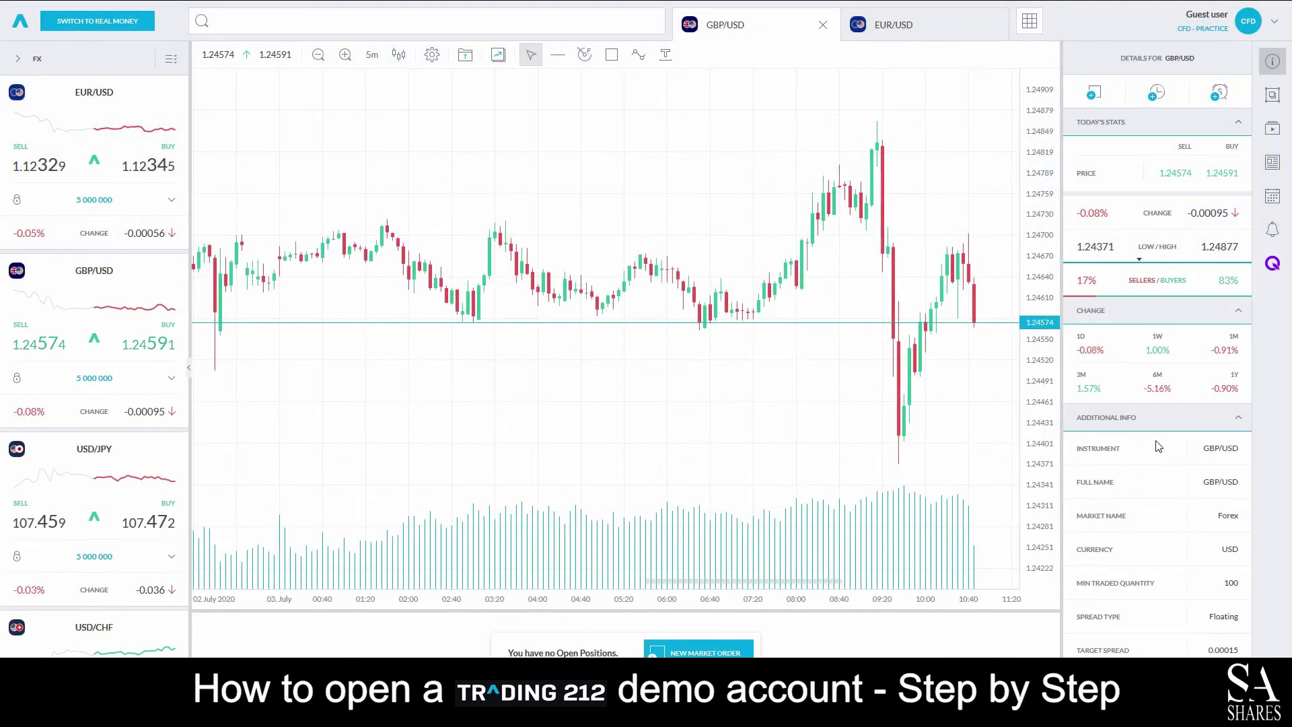
- Show the open GBP/USD and EUR/USD charts together in a tiled view
click(1029, 27)
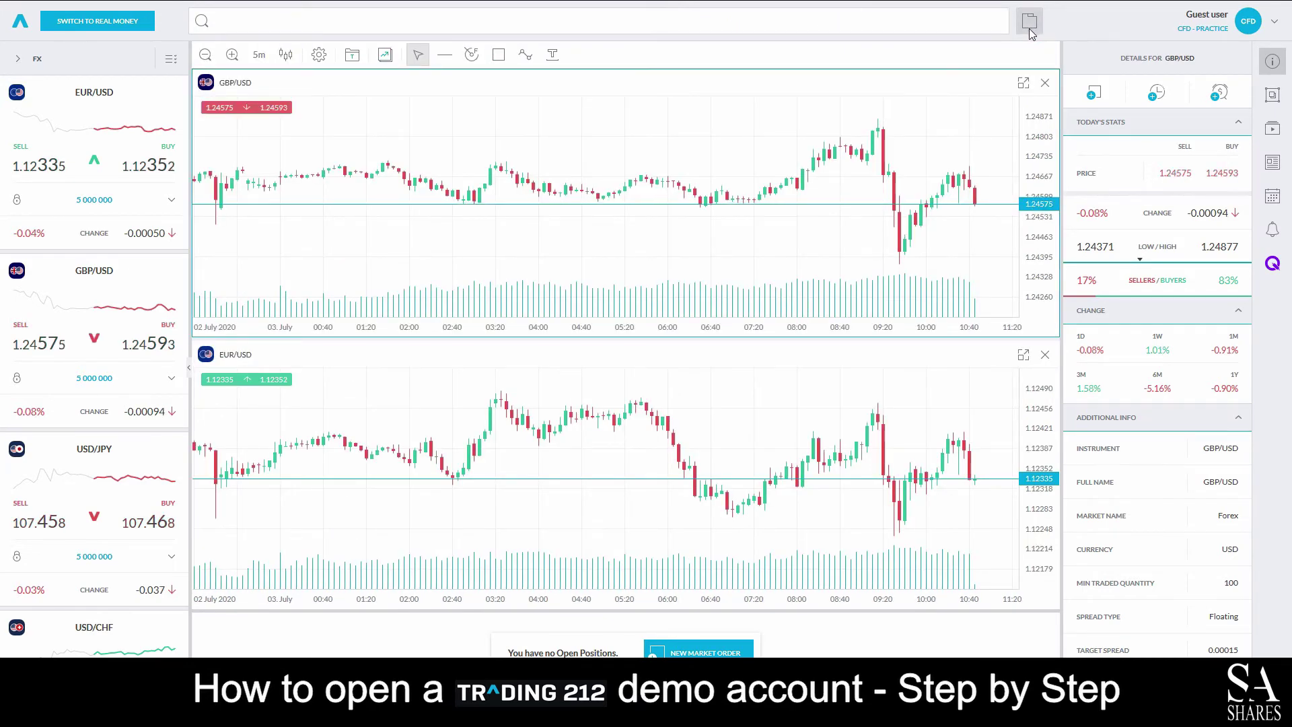
- Rearrange the tiled charts so EUR/USD sits above GBP/USD, and enlarge the EUR/USD chart to the full chart area
click(1022, 85)
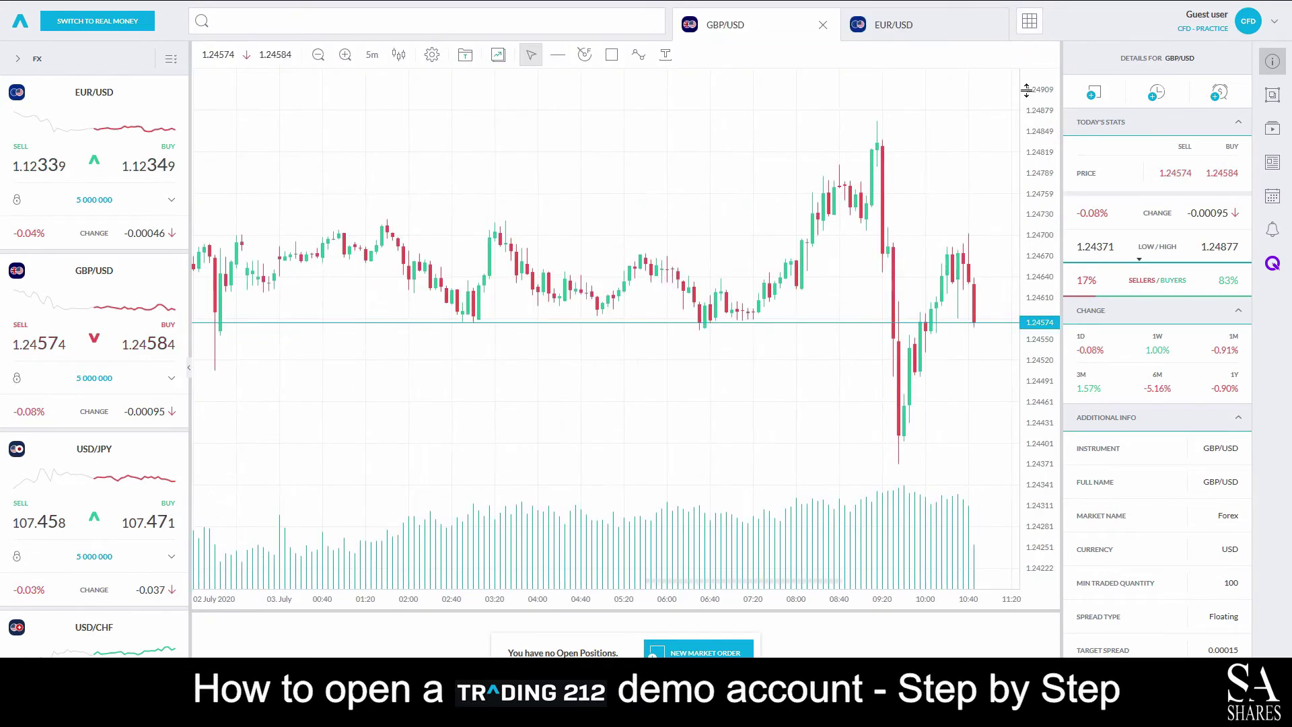
click(1035, 27)
drag(926, 86, 920, 383)
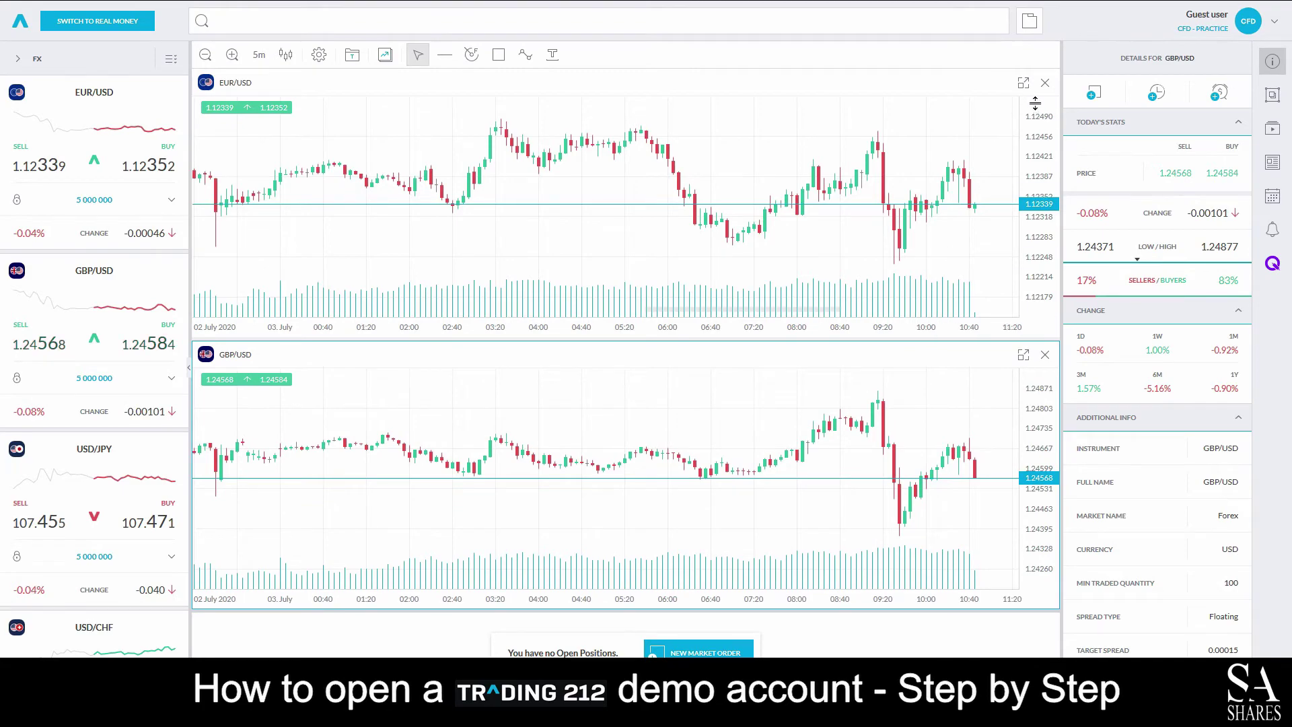
click(1023, 82)
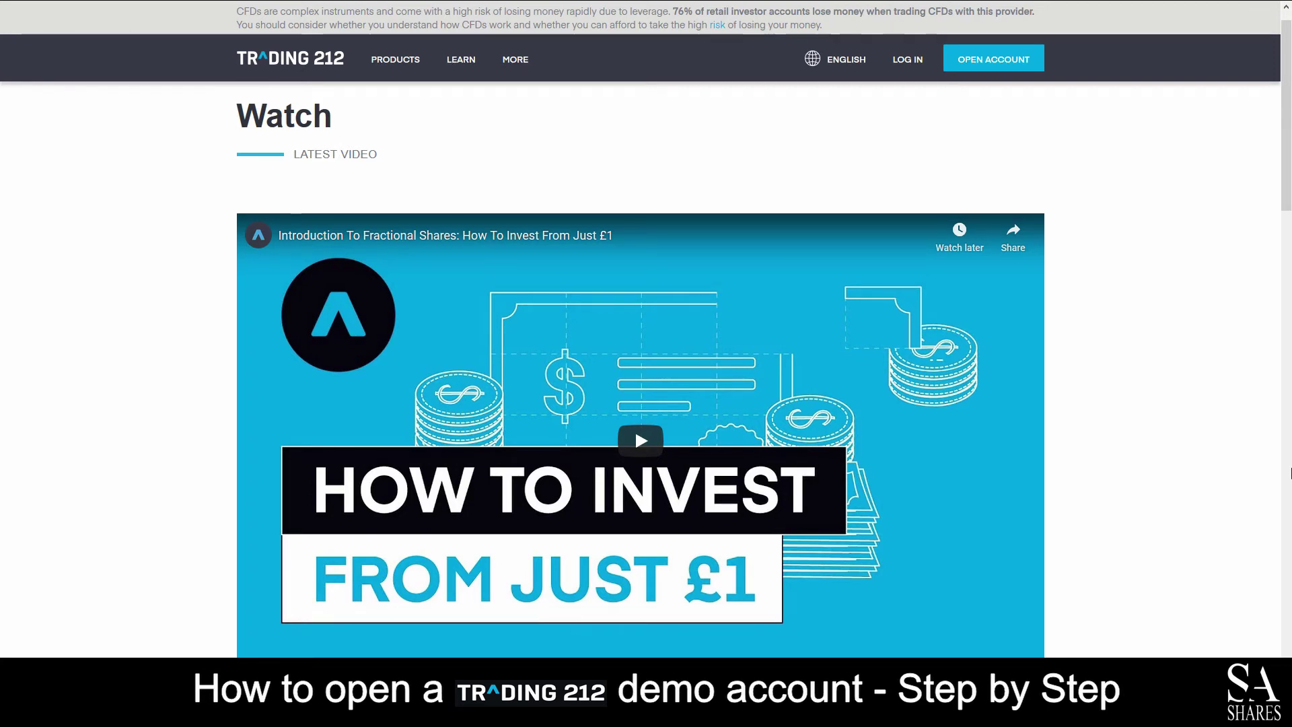
- Browse the other educational videos on the Trading 212 Watch page
scroll(1290, 473, down, 10)
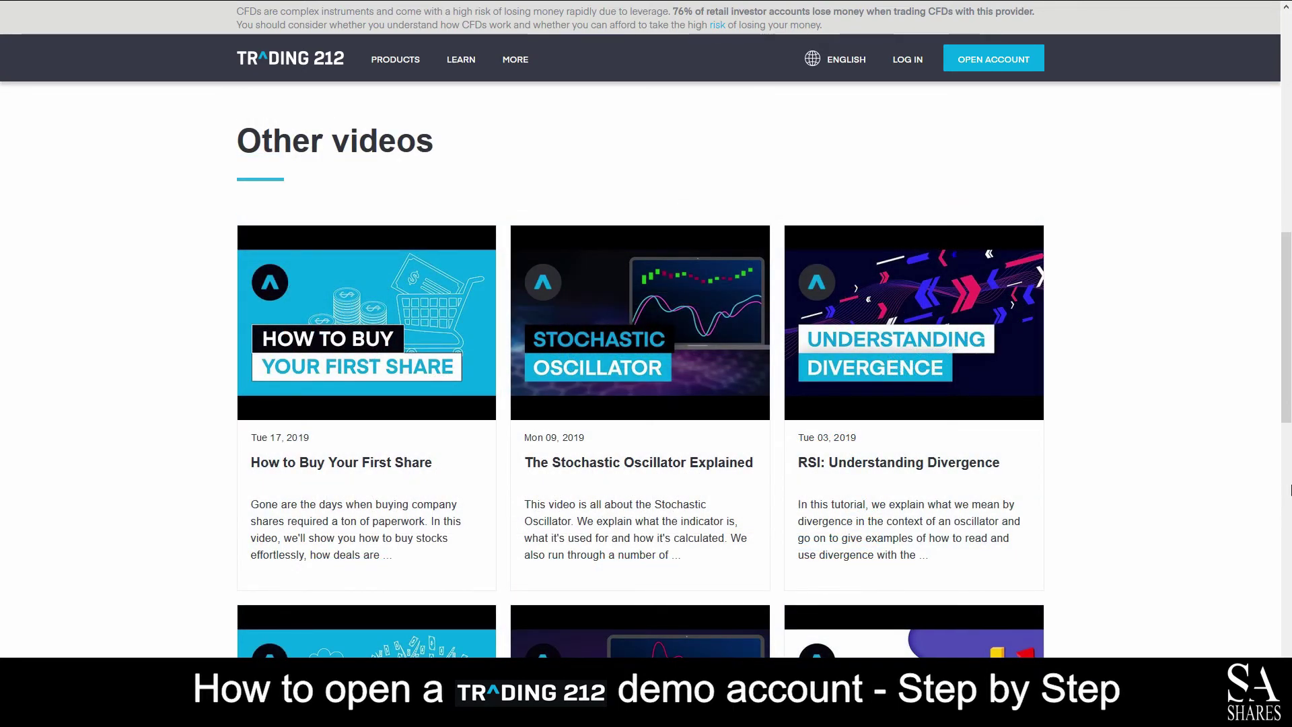
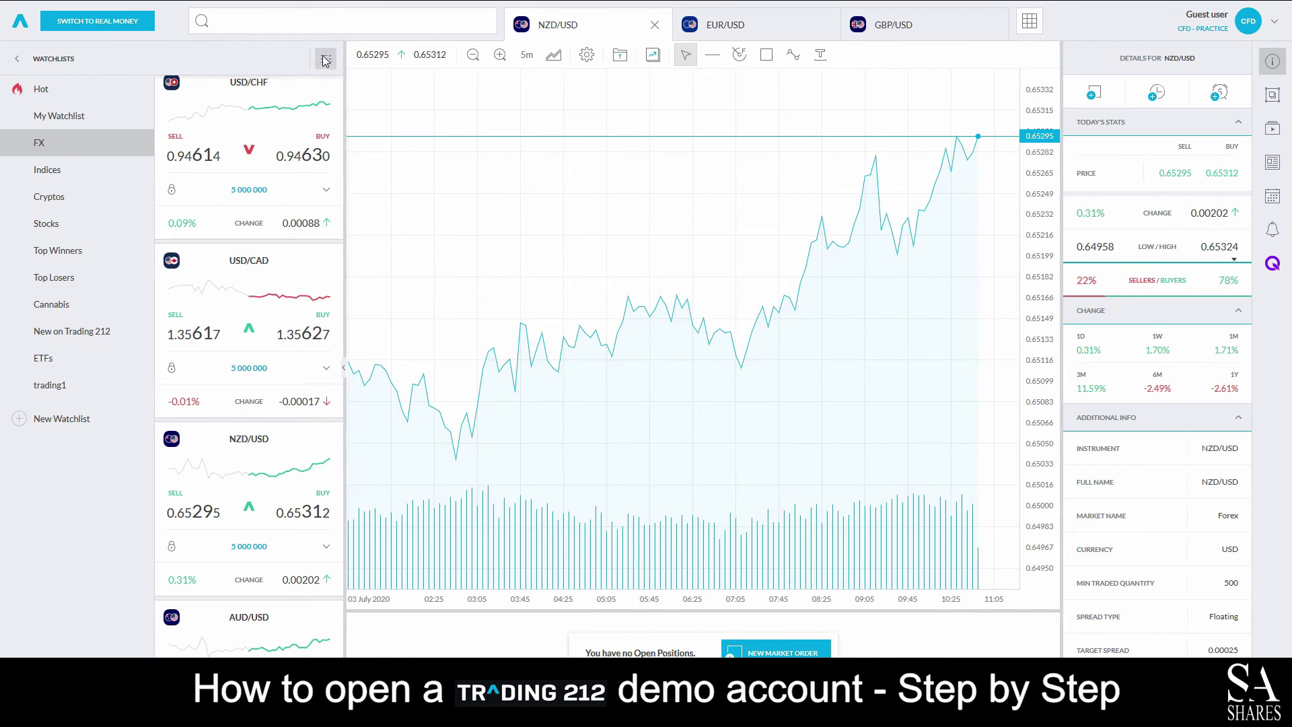
- Collapse the list of watchlists and change the NZD/USD chart type to Candlestick
click(37, 54)
click(17, 58)
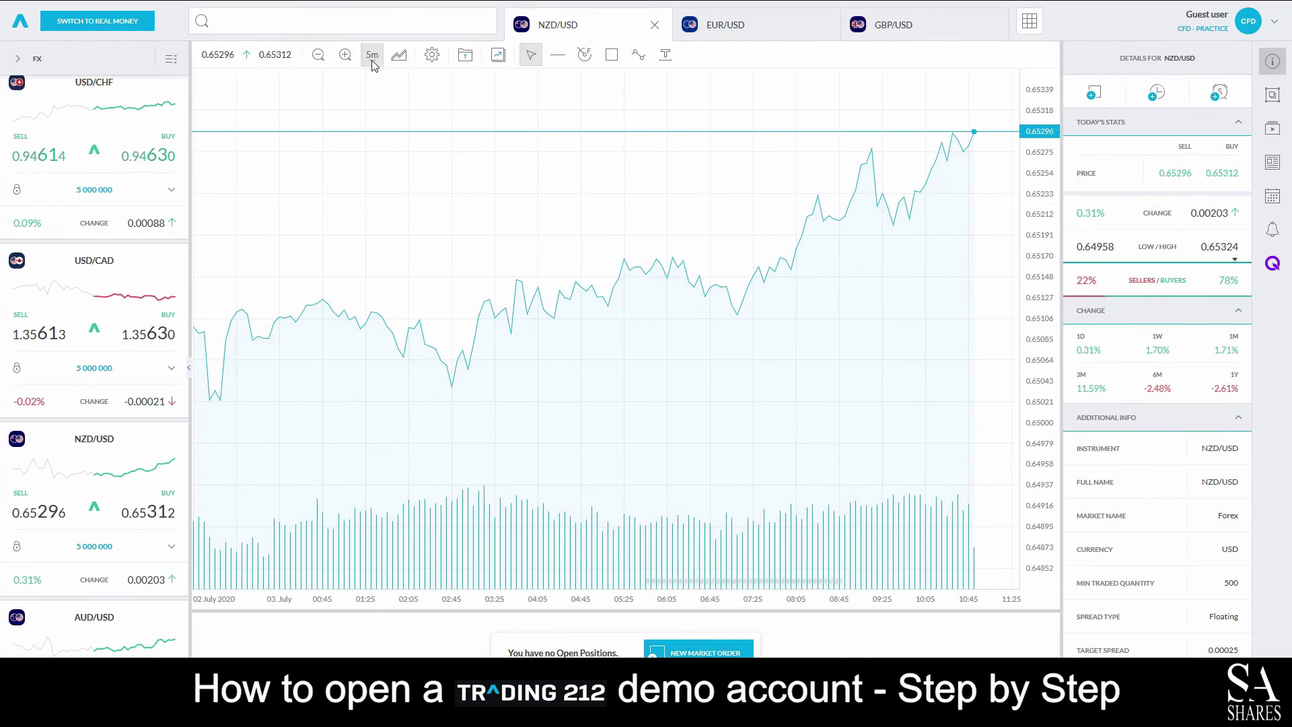
click(399, 55)
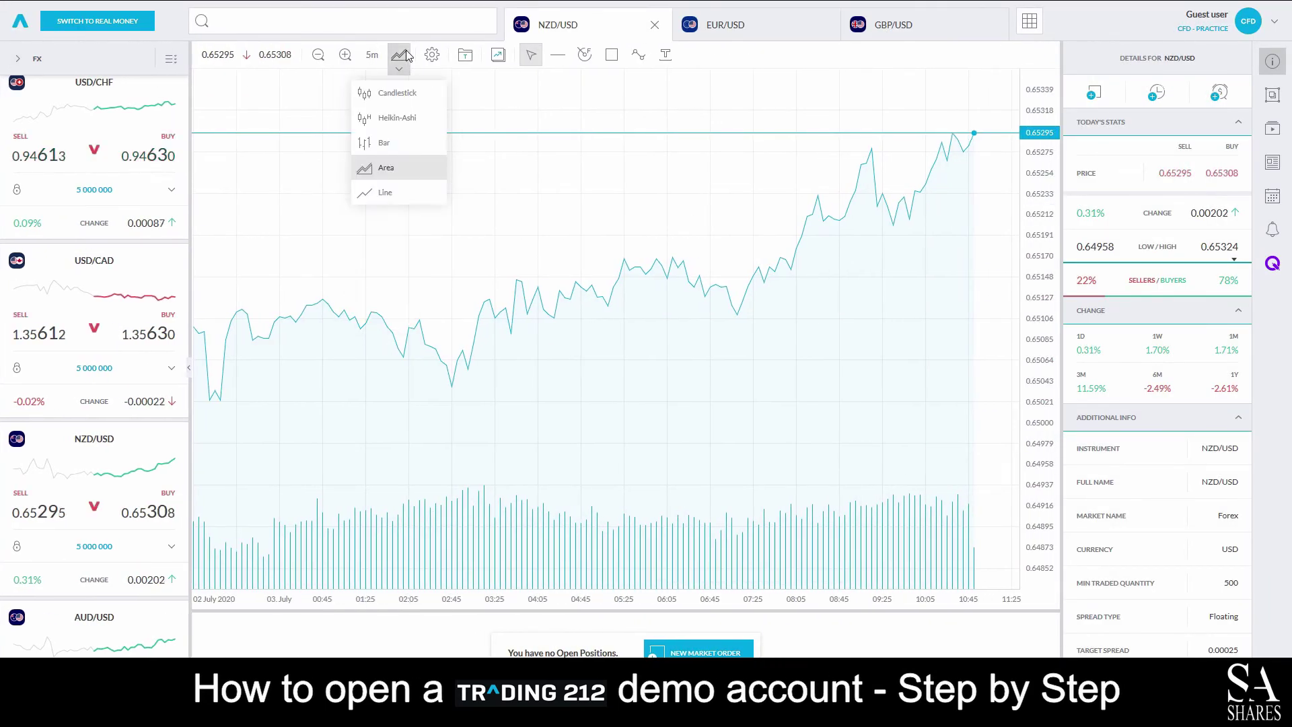
click(401, 93)
- Examine the NZD/USD candlesticks up close and over a longer time span
scroll(935, 269, up, 3)
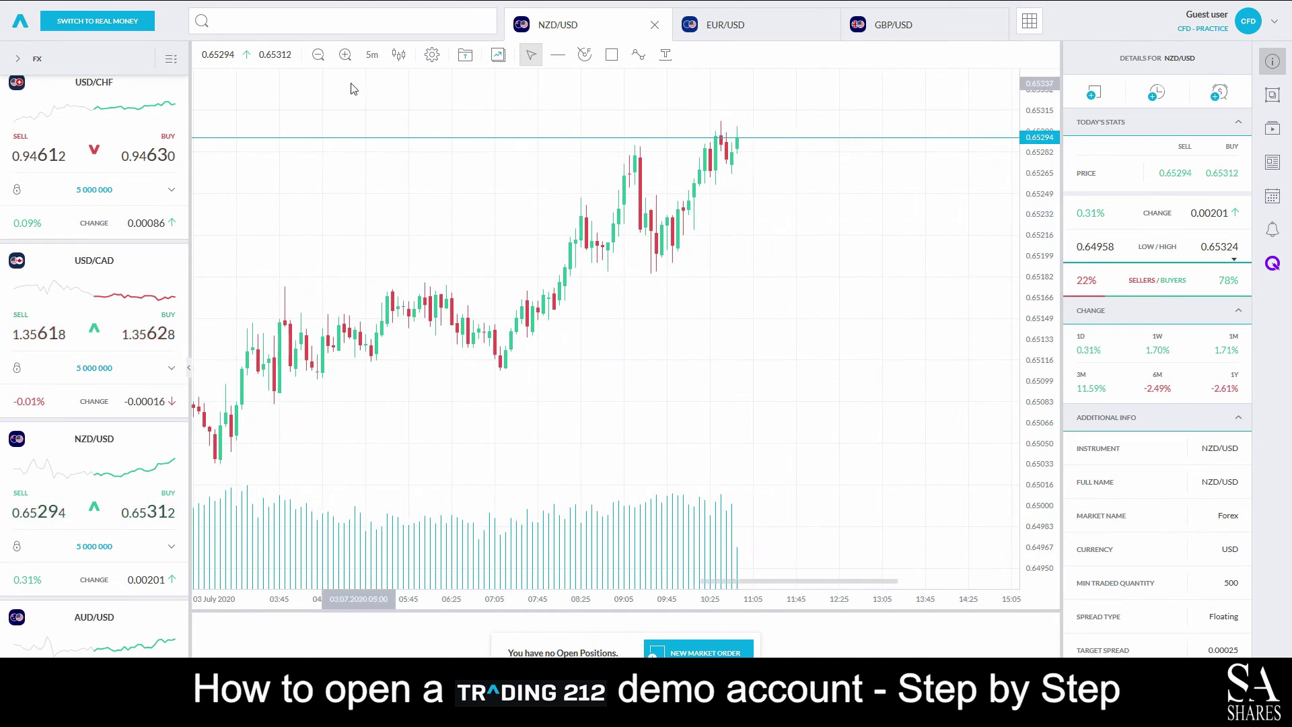
click(345, 55)
click(343, 56)
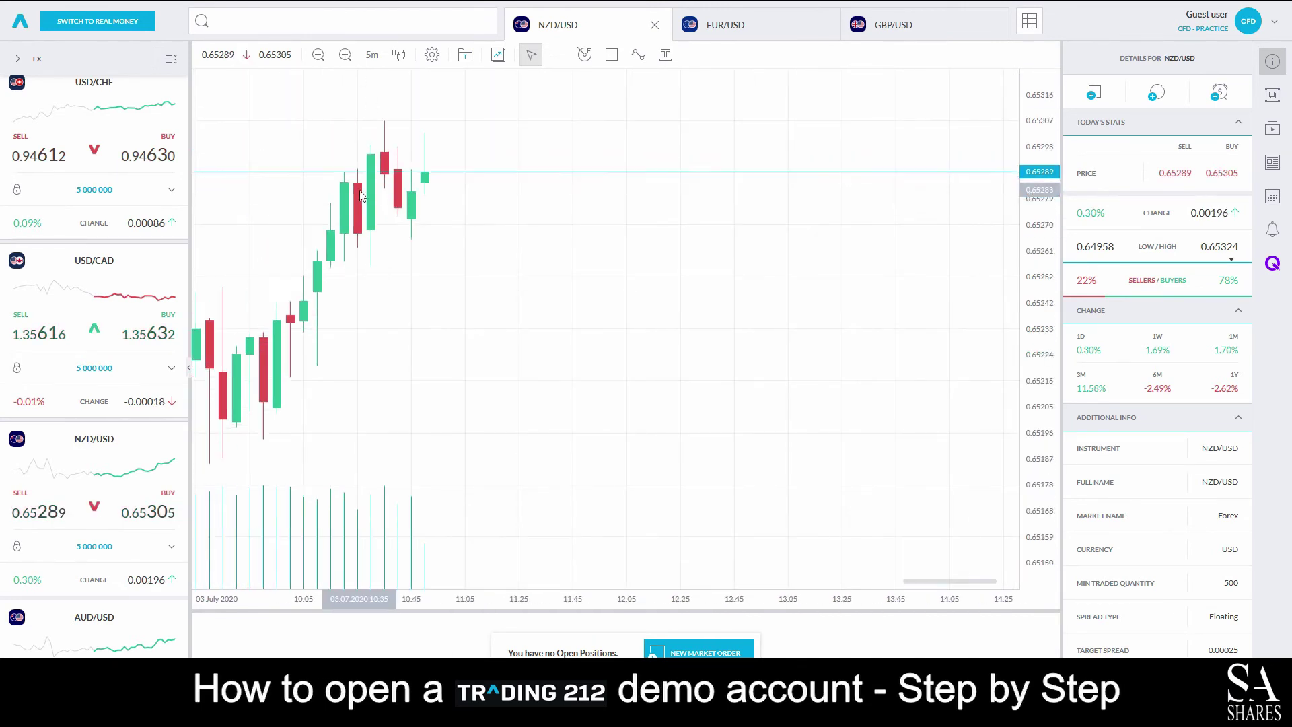
scroll(365, 195, left, 3)
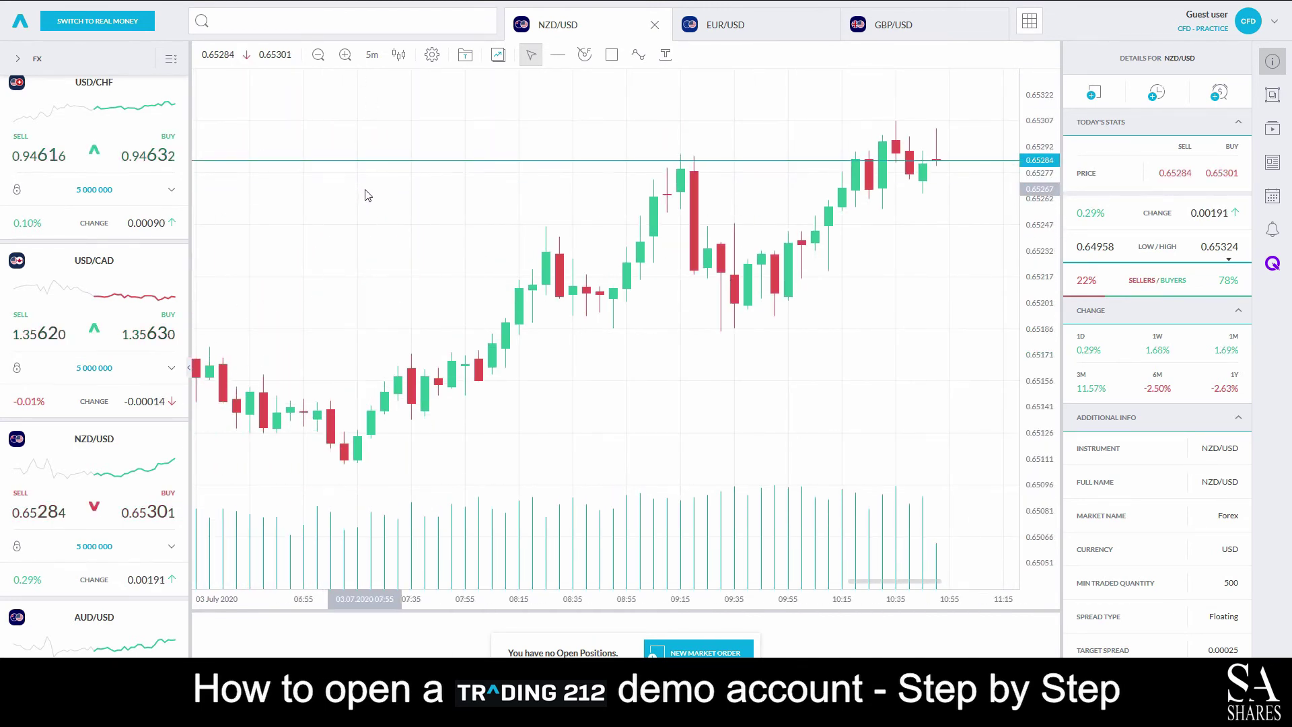
click(319, 54)
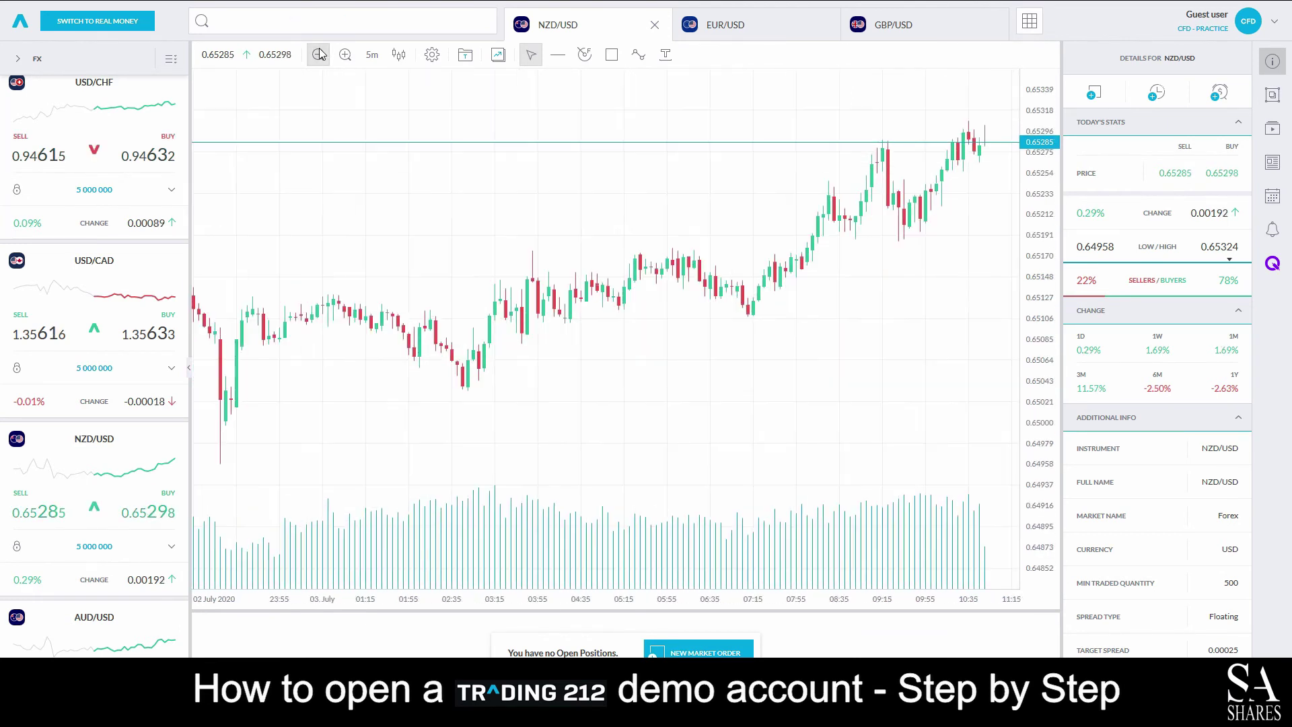
click(319, 55)
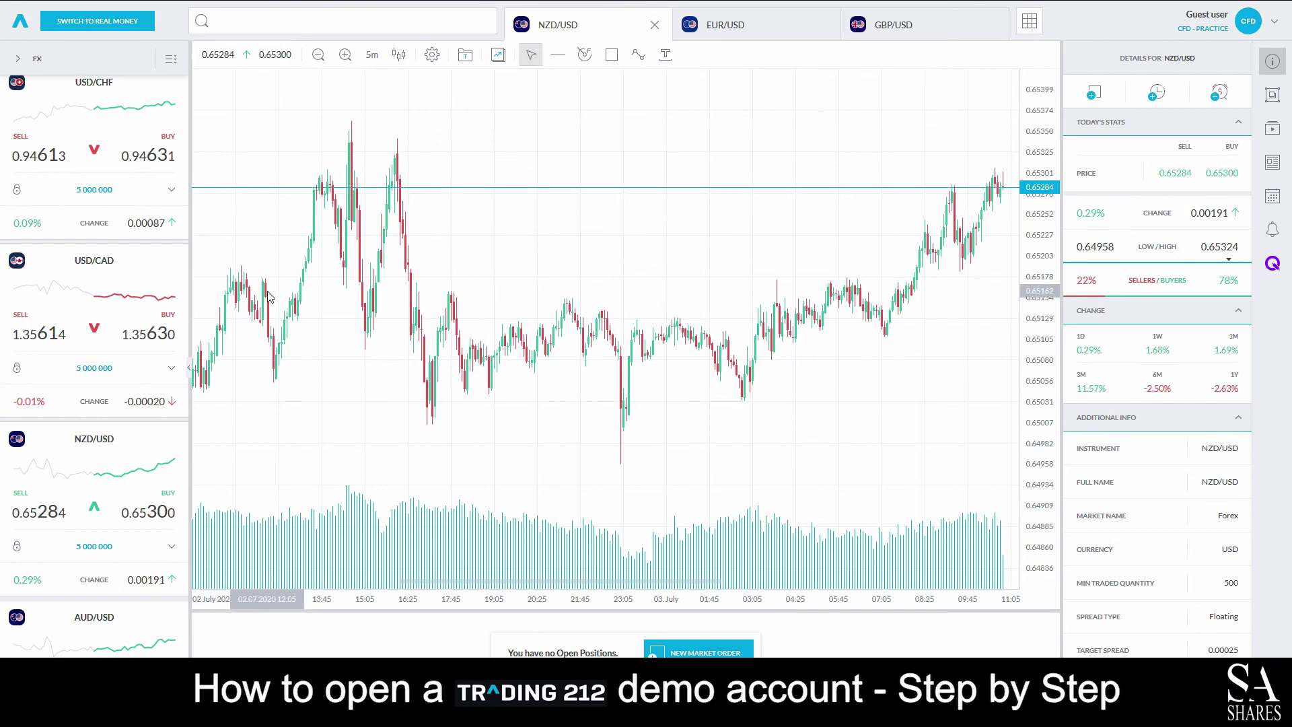
- Open the new order form for buying USD/CHF and dismiss it without placing an order
click(127, 84)
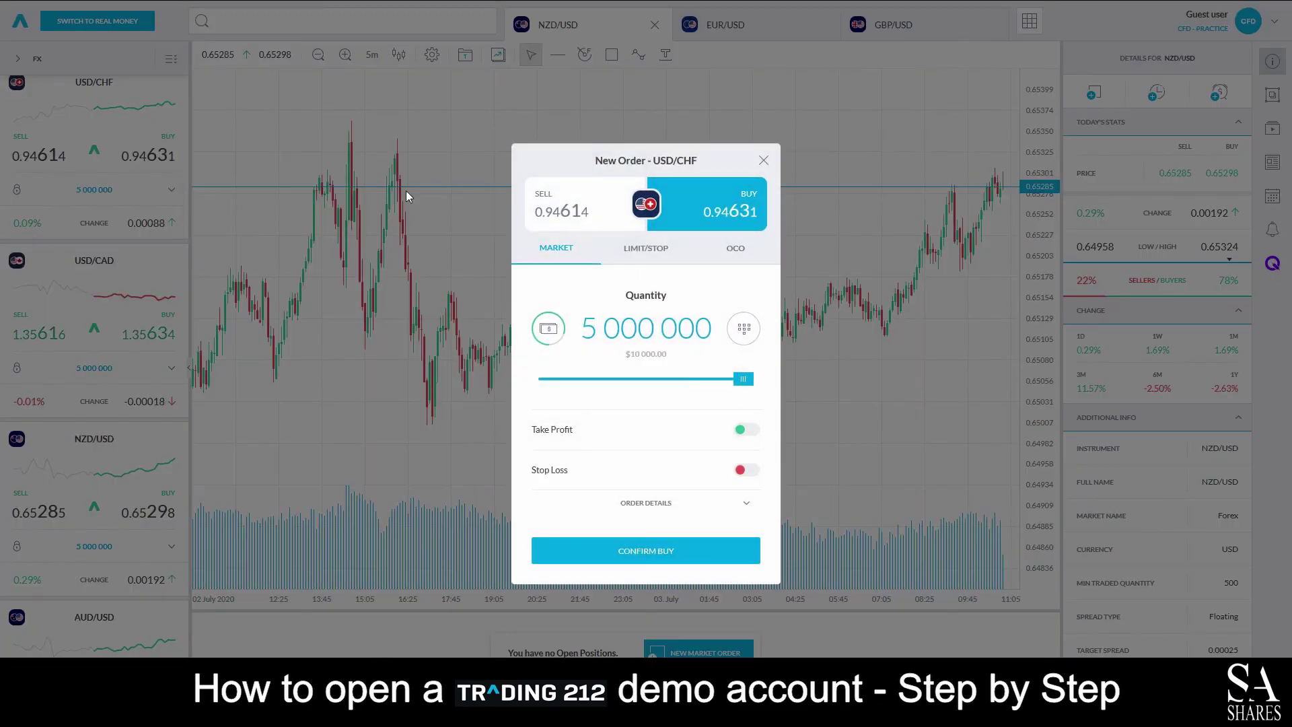
click(502, 257)
- Close the EUR/USD and NZD/USD charts so only GBP/USD stays open
click(344, 55)
click(344, 54)
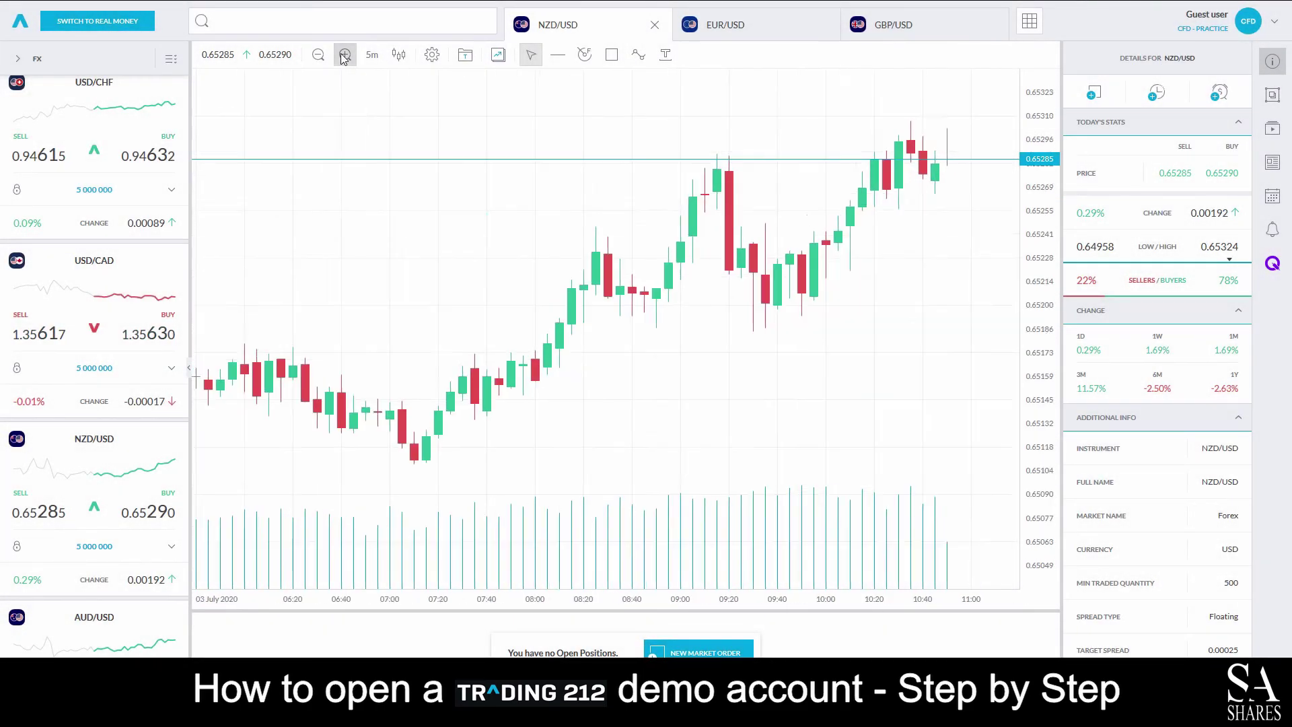
click(344, 57)
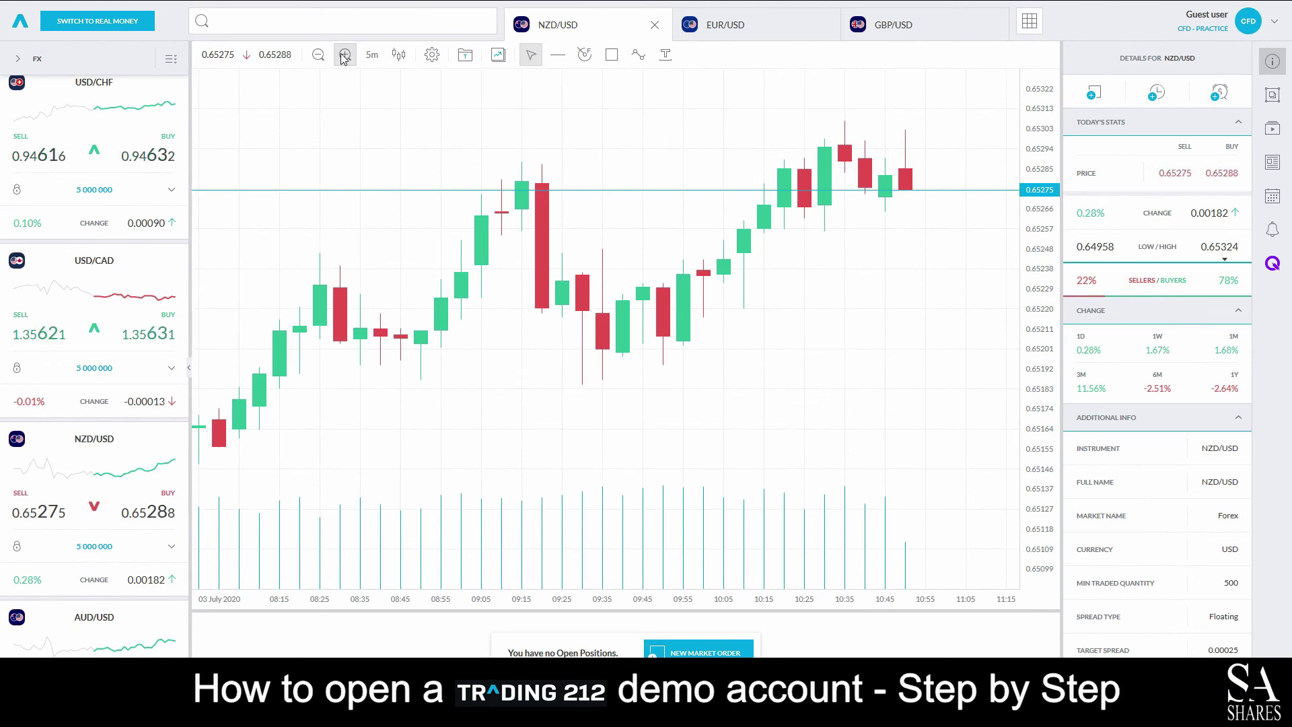
click(822, 26)
click(822, 27)
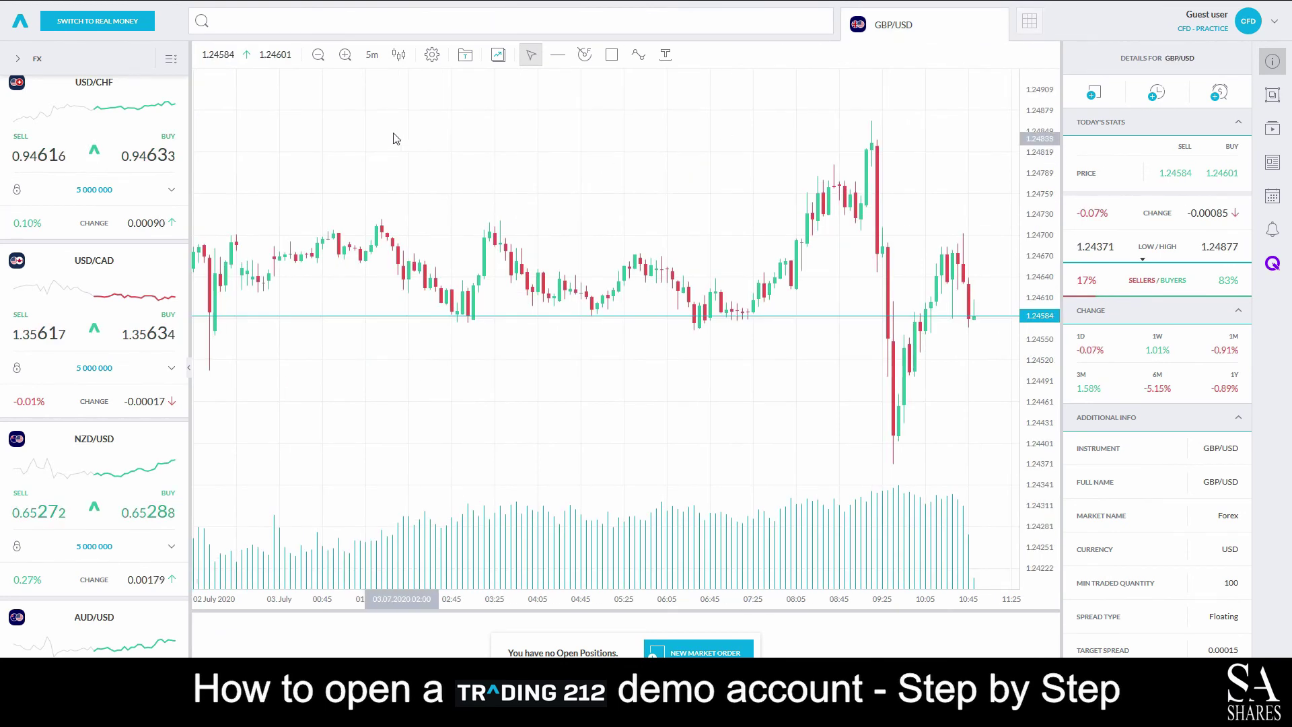
- Examine the GBP/USD candlestick chart at several zoom levels, from individual candles to a multi-day overview
click(345, 55)
click(345, 55)
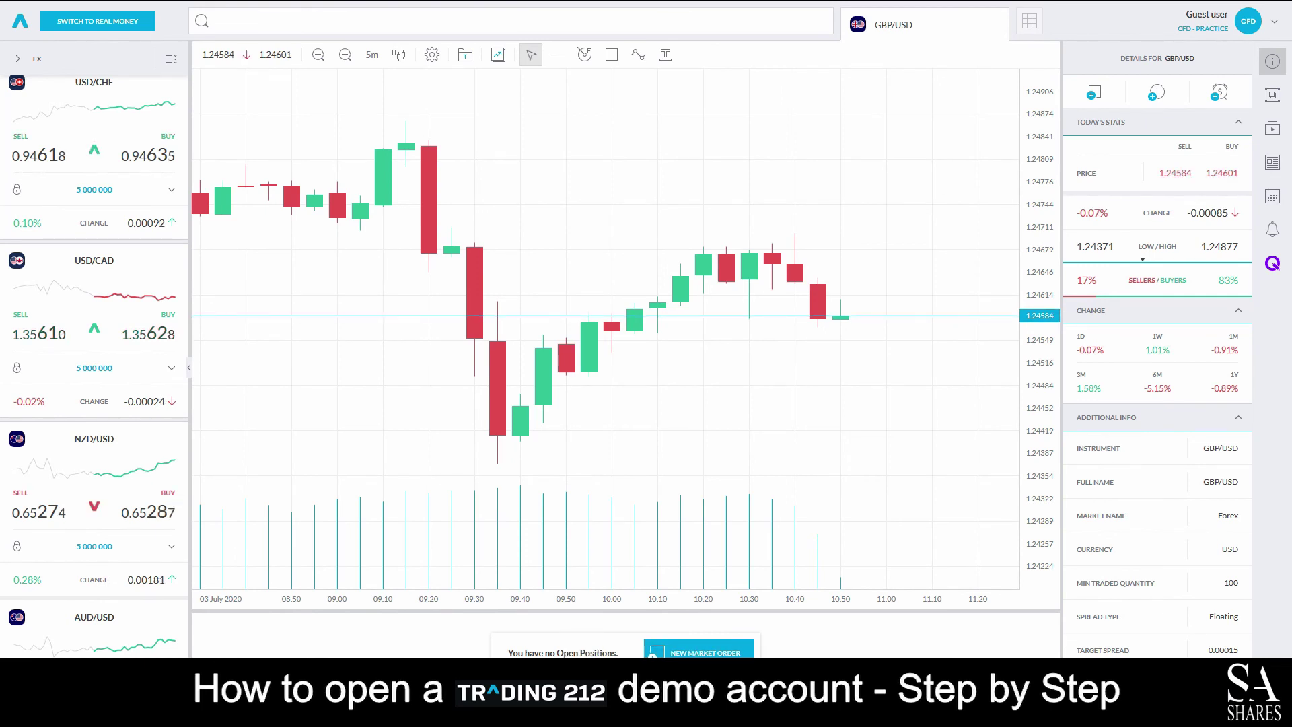
click(317, 55)
click(317, 55)
click(317, 55)
click(317, 55)
click(318, 55)
click(317, 55)
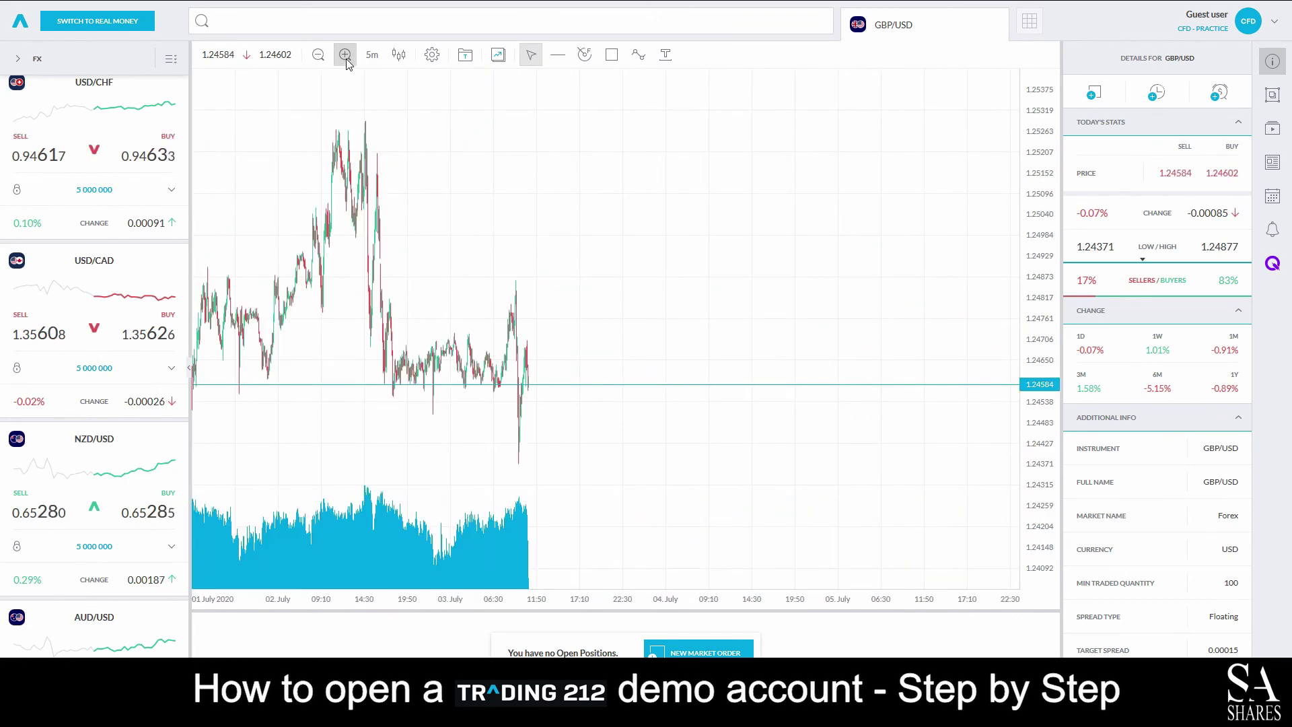
click(345, 58)
click(345, 57)
click(346, 58)
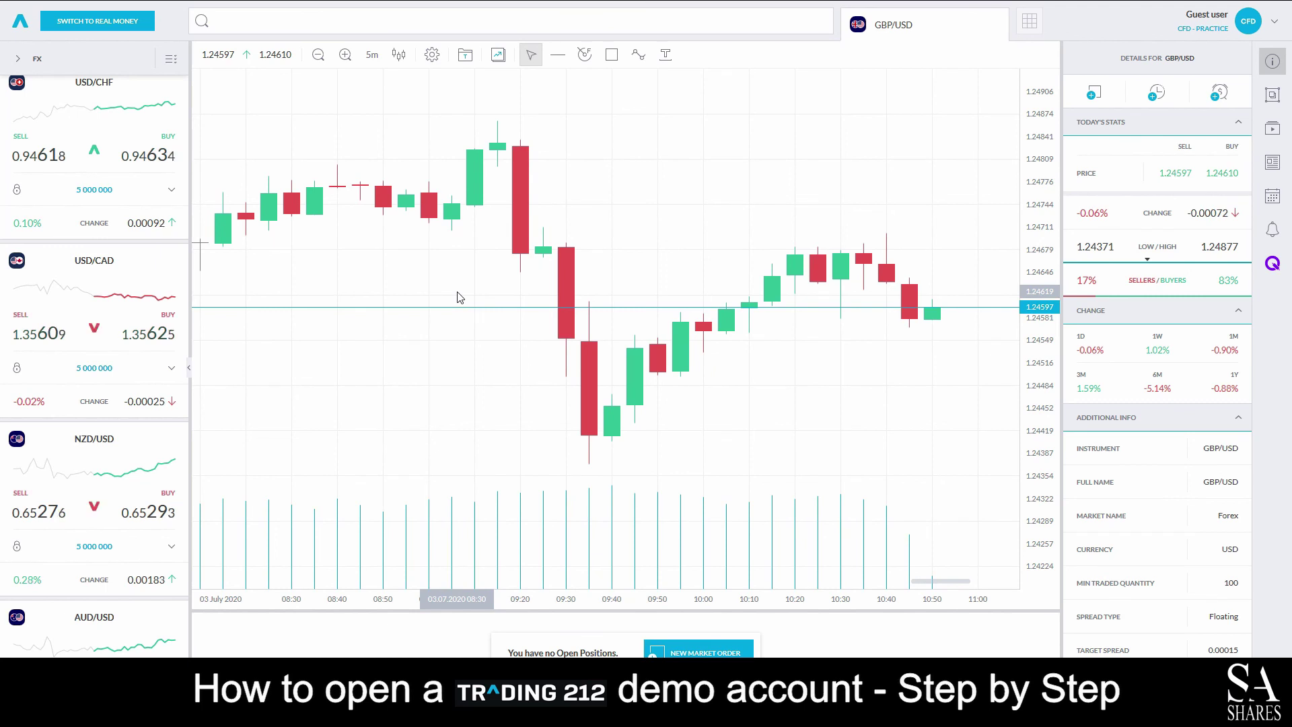
click(318, 56)
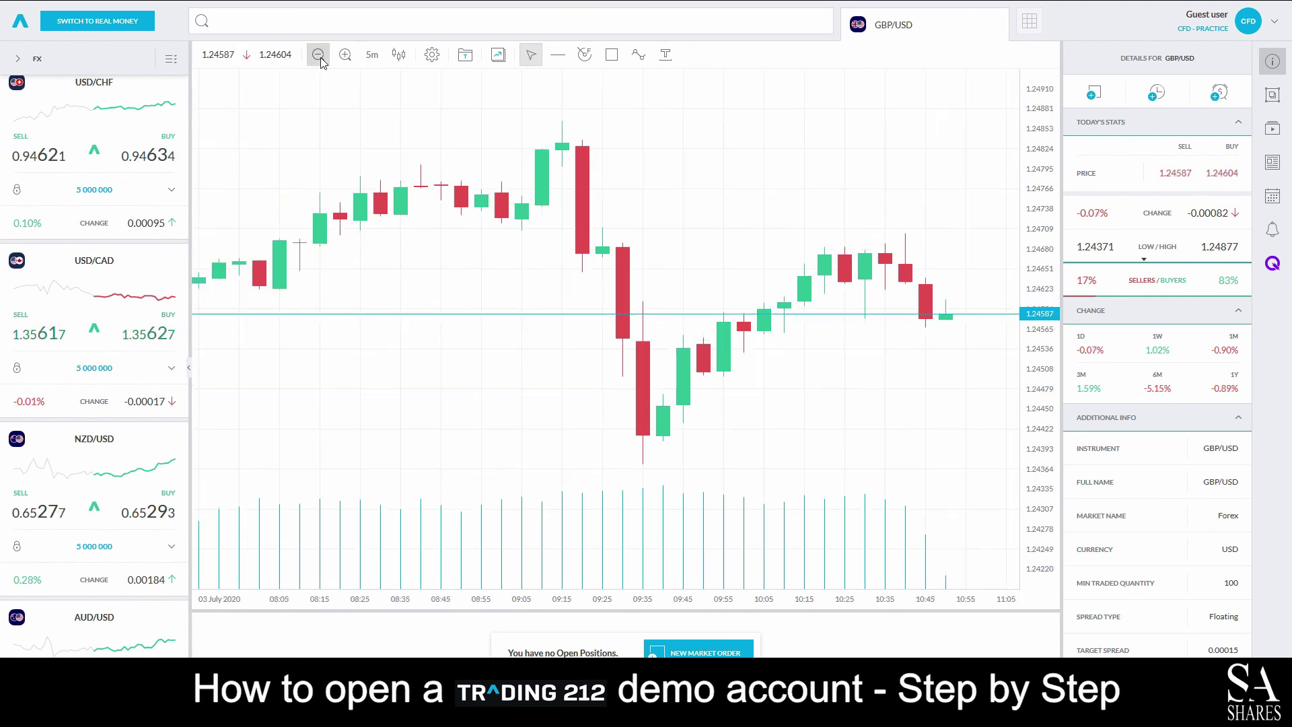
click(319, 58)
click(319, 57)
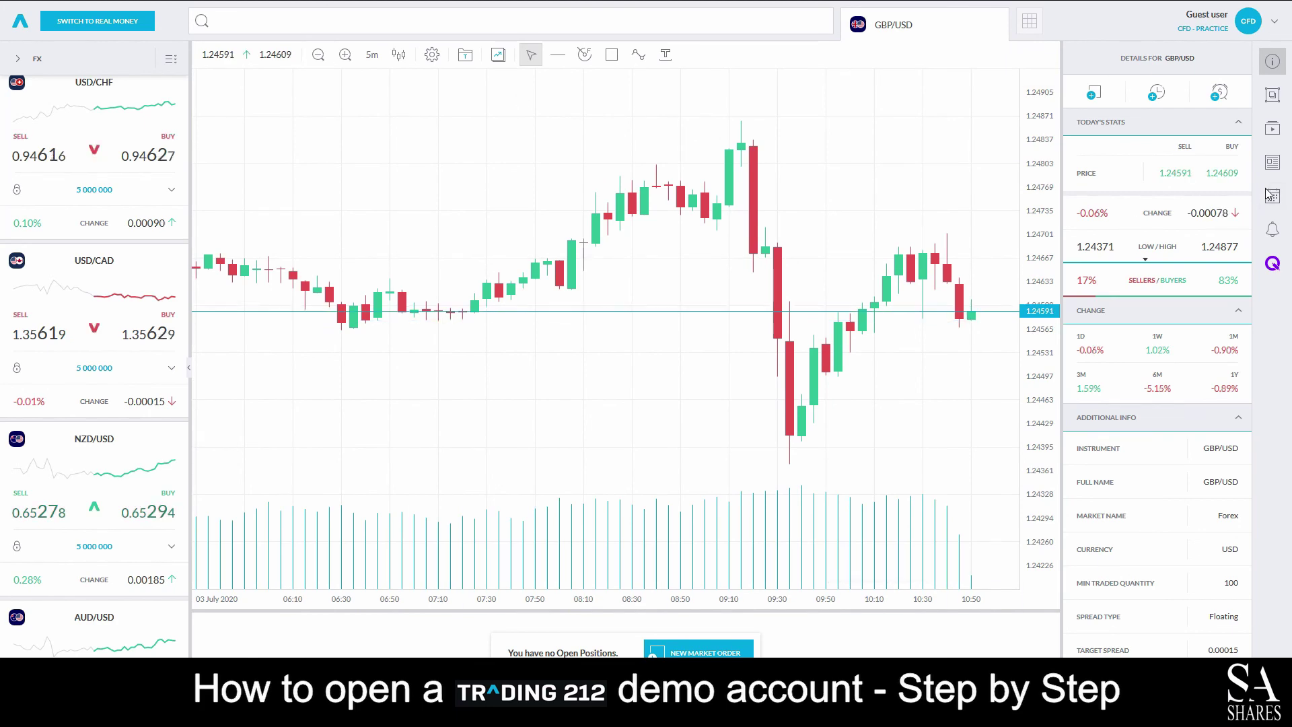
click(1271, 200)
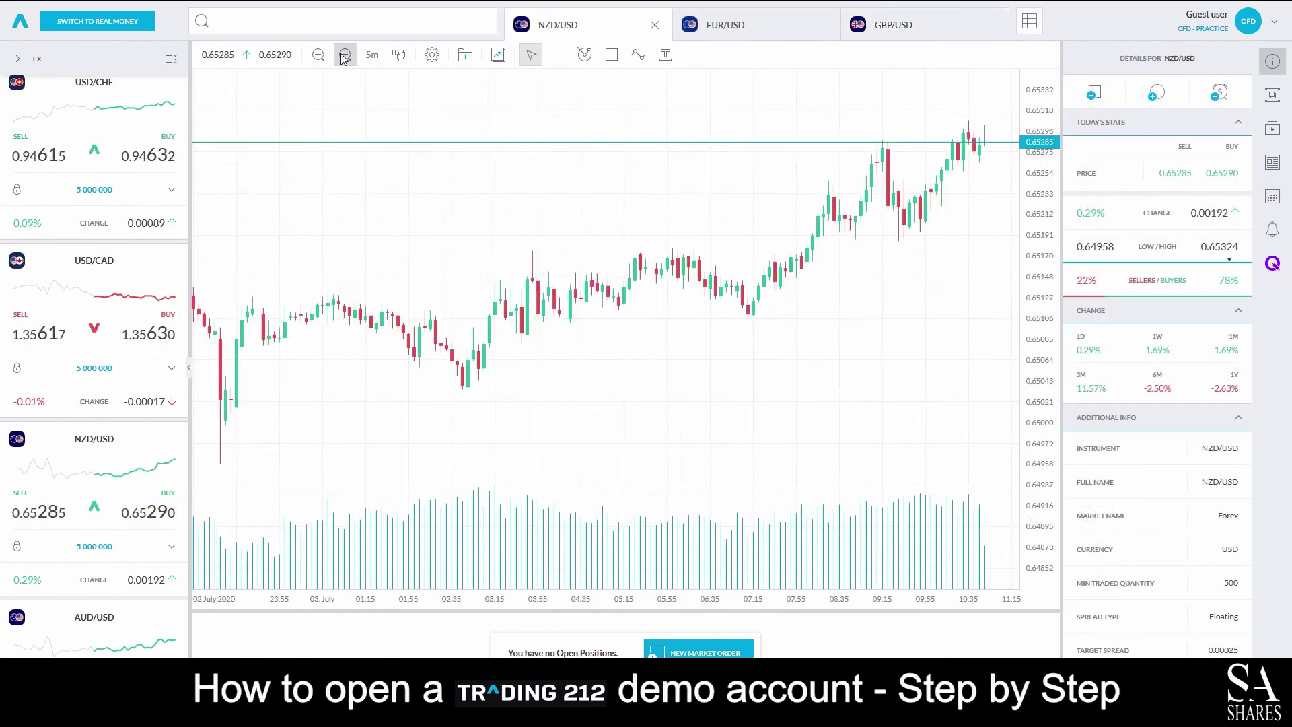
- Inspect the latest NZD/USD candles up close and close the NZD/USD and EUR/USD charts
click(344, 56)
click(343, 57)
click(344, 56)
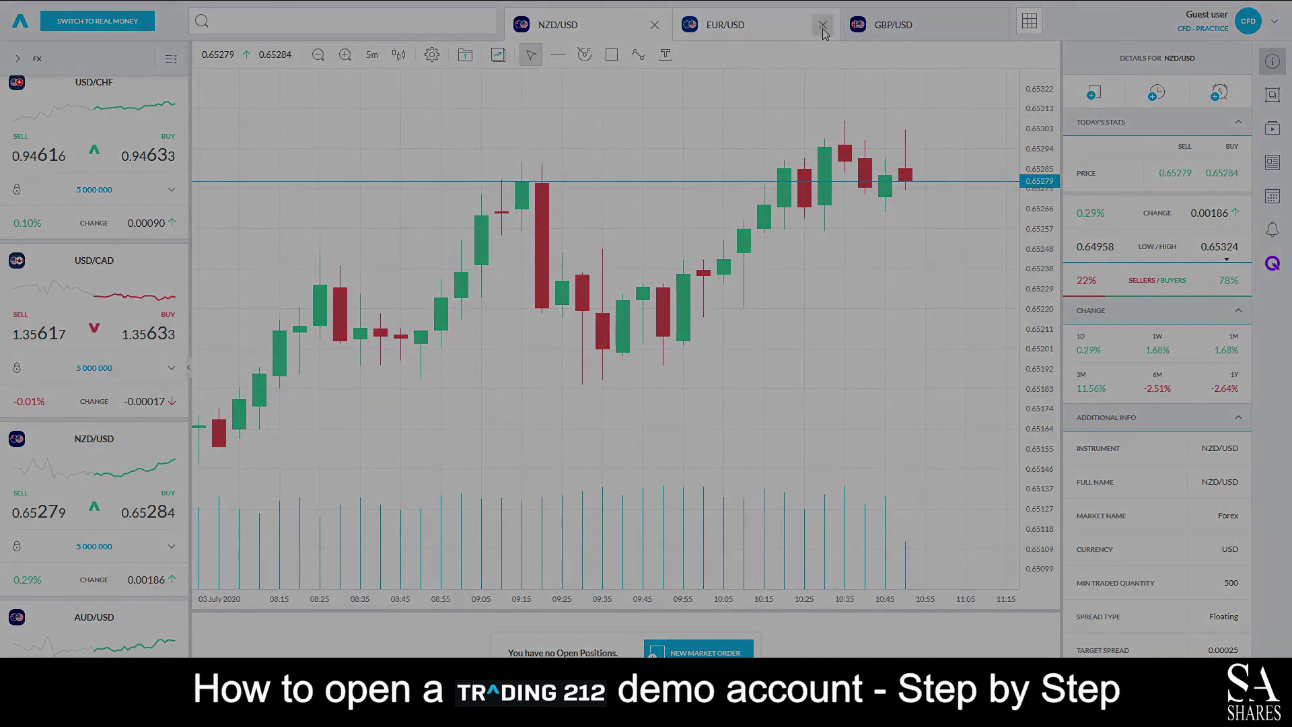
click(823, 25)
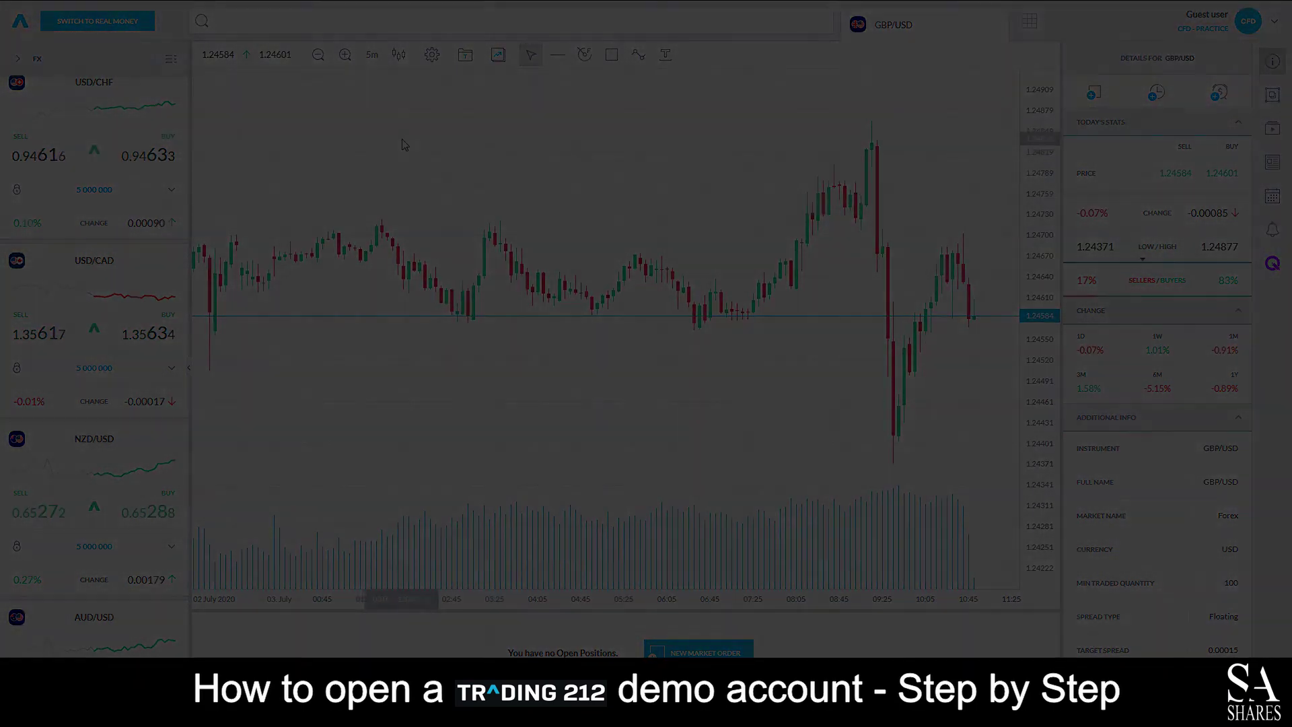